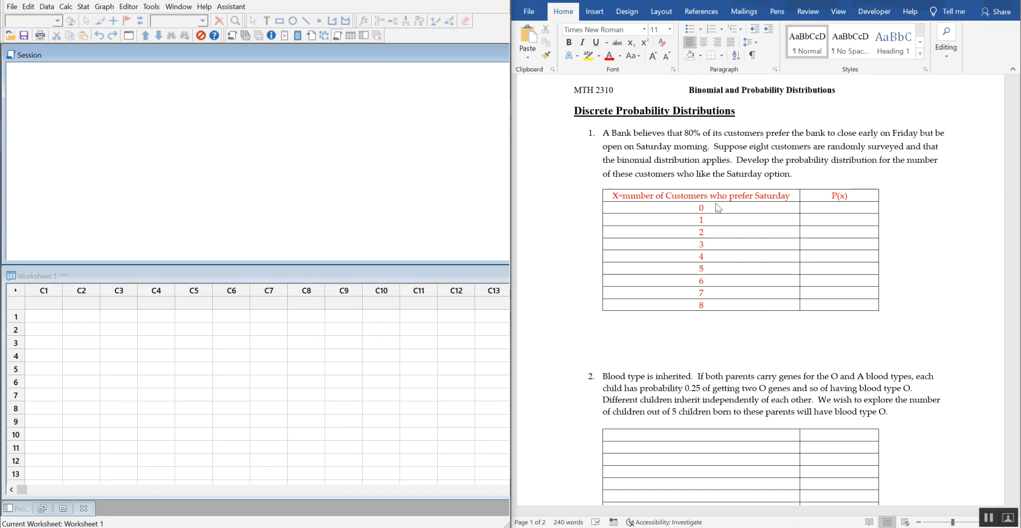
Name worksheet column C1 x, dismissing the security notification that pops up.
click(43, 303)
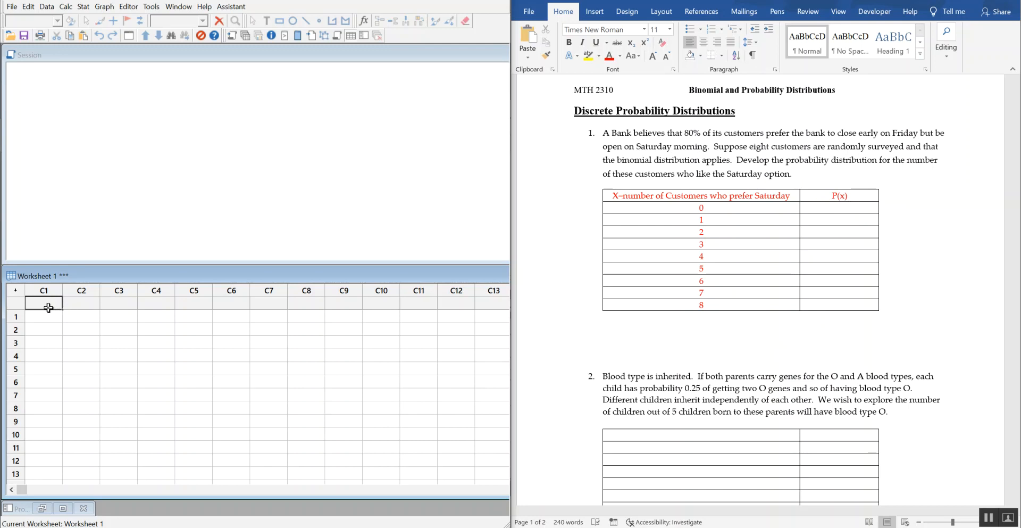
text(x)
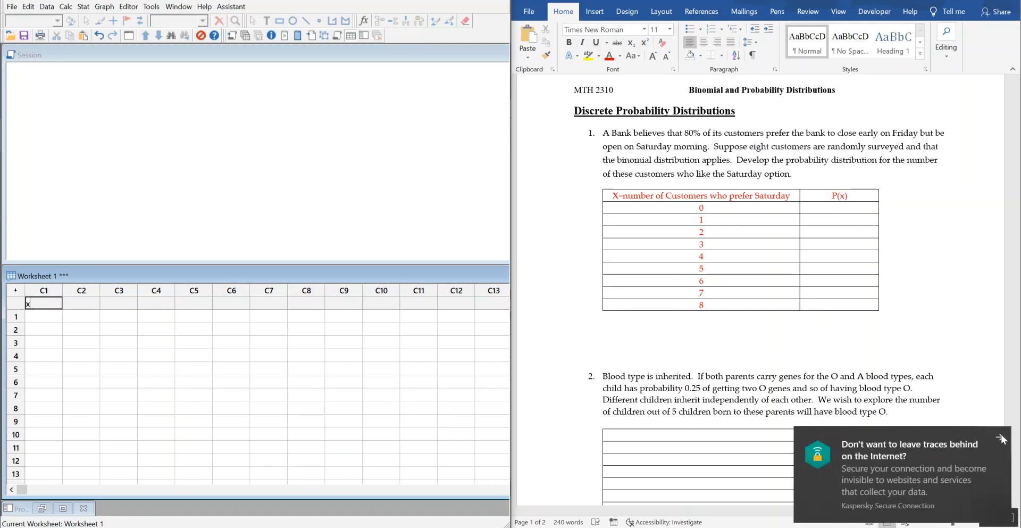
click(1000, 438)
click(55, 326)
click(57, 315)
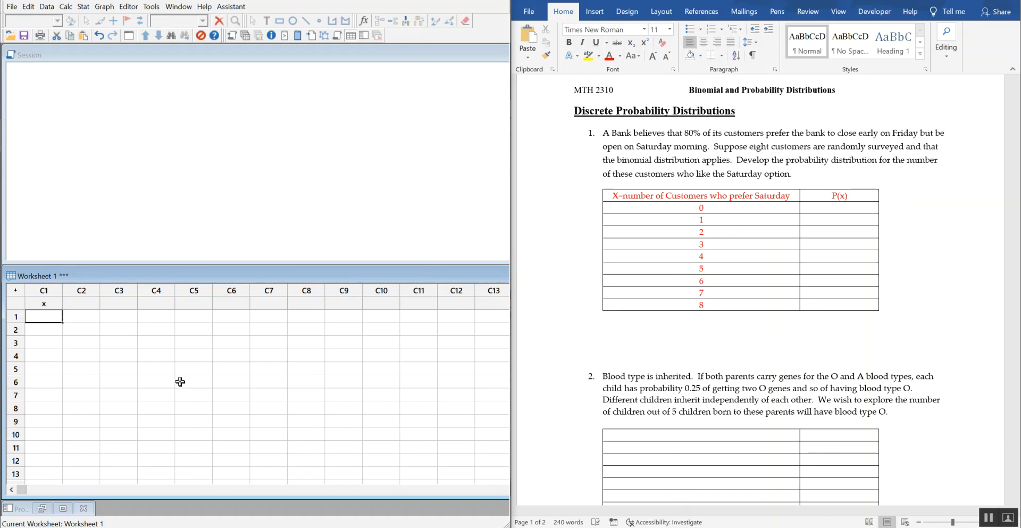
Enter the values 0 through 8 in rows 1 to 9 of column x.
text(0)
key(Return)
text(1)
key(Return)
text(2)
key(Return)
text(3)
key(Return)
text(4)
key(Return)
text(5)
key(Return)
text(6)
key(Return)
text(7)
key(Return)
text(8)
key(Return)
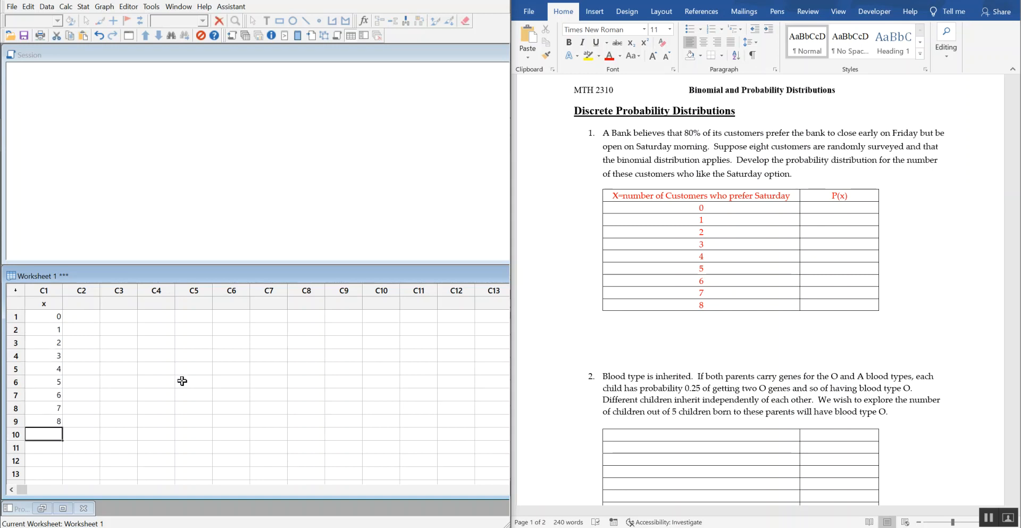
Set up a Binomial Distribution calculation of type Probability with 8 trials and an event probability of 0.80.
click(88, 315)
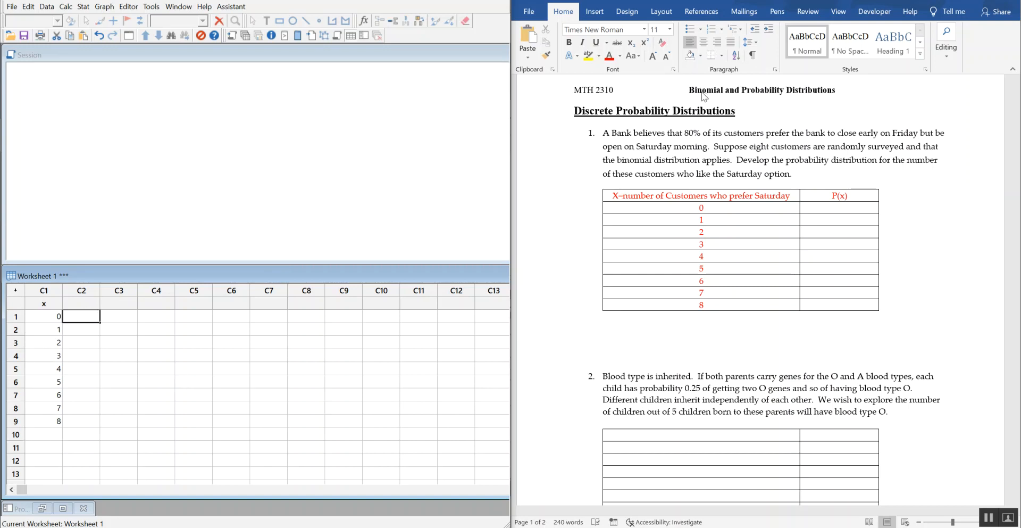
click(81, 304)
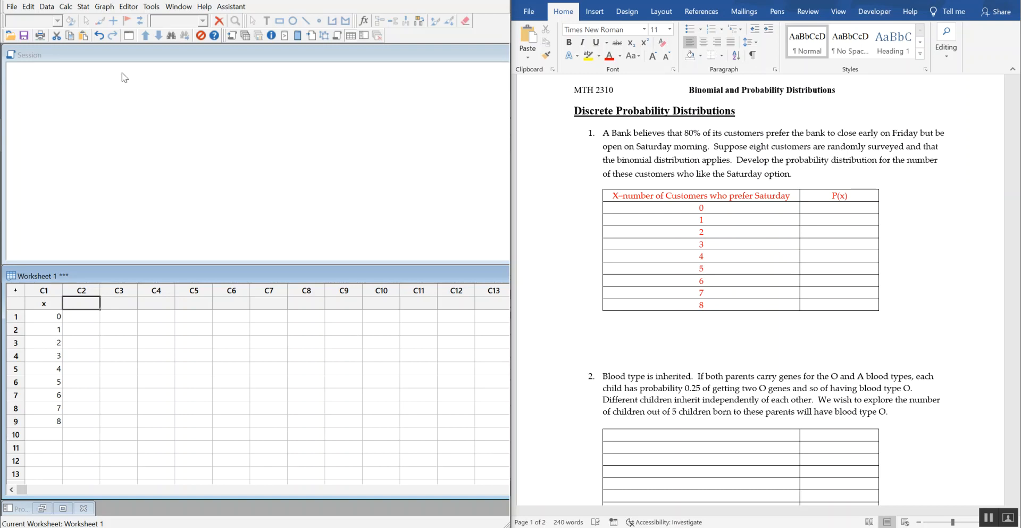
click(66, 10)
mouse_move(125, 151)
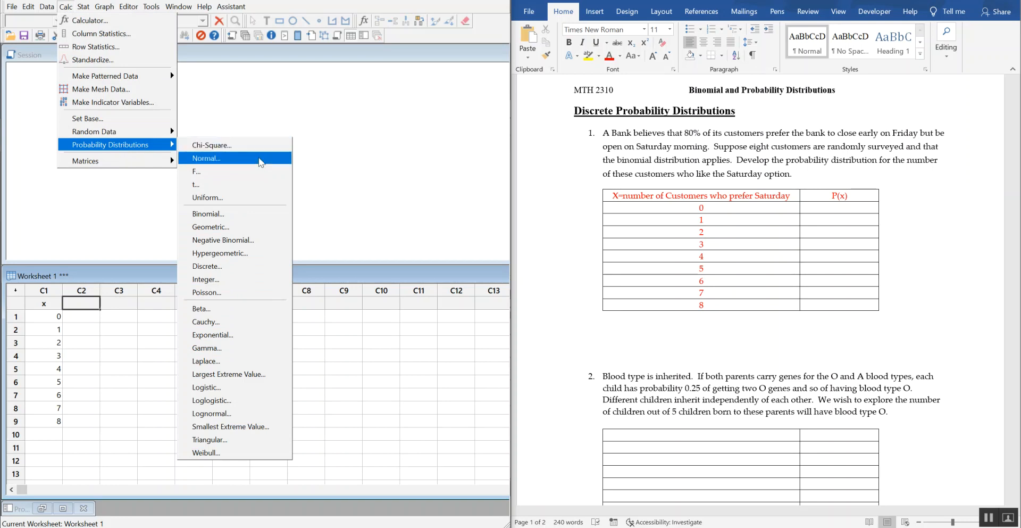
click(254, 218)
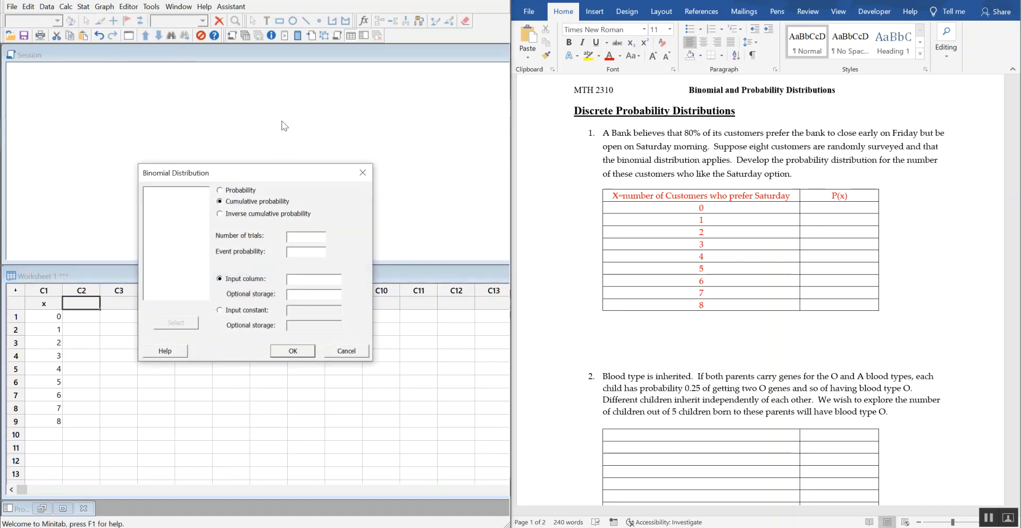
drag(276, 173, 266, 93)
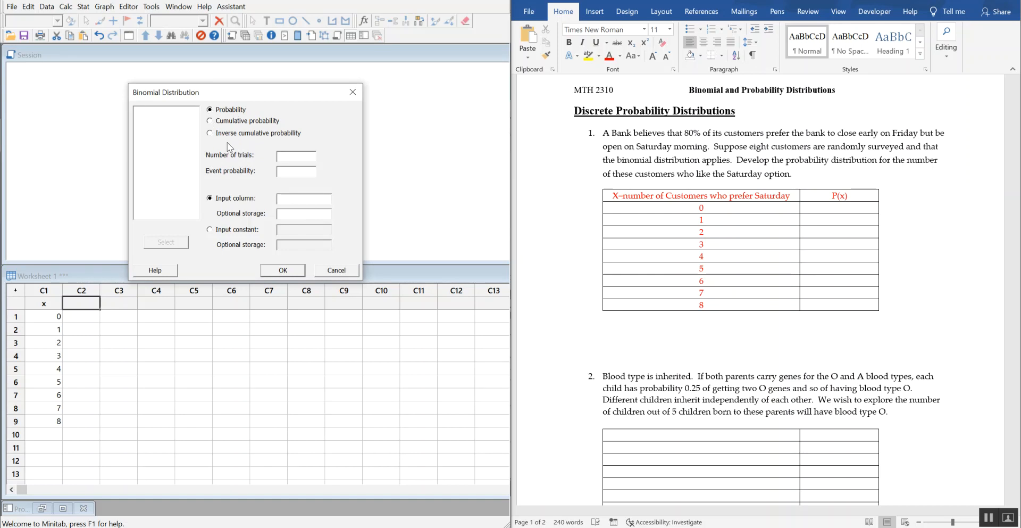
click(288, 155)
text(8)
click(283, 171)
text(0.80)
Use column x as the input column, store the results in C2 and run the calculation.
click(278, 199)
double_click(151, 110)
click(304, 213)
text(c2)
click(277, 271)
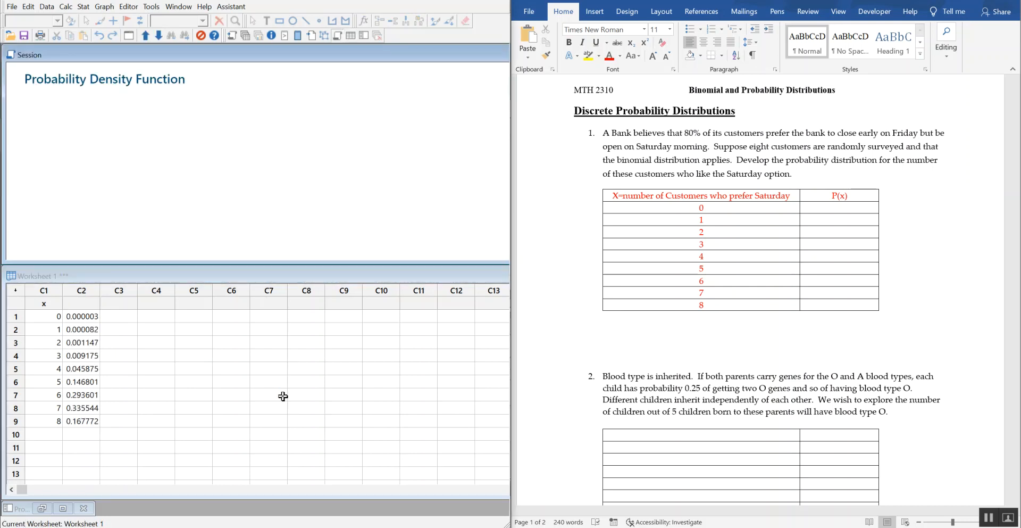
Try to copy the C2 probabilities into the P(x) column of the question 1 table in Word, and undo the paste.
drag(86, 318, 85, 423)
key(ctrl+c)
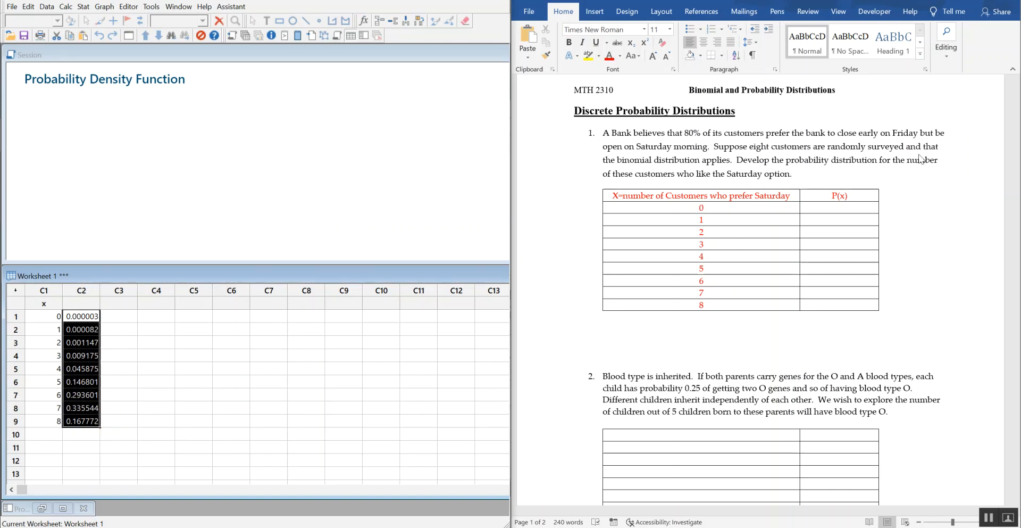
click(831, 206)
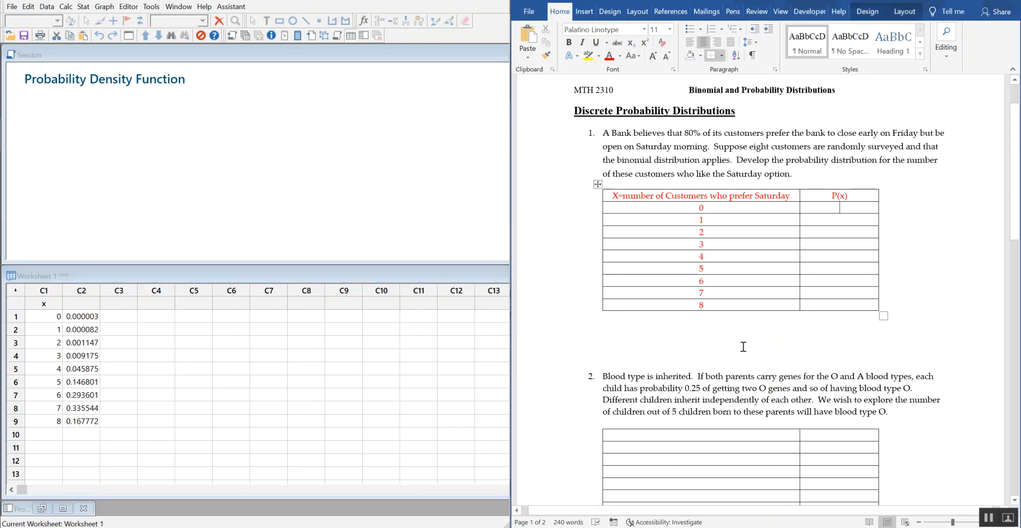
key(ctrl+v)
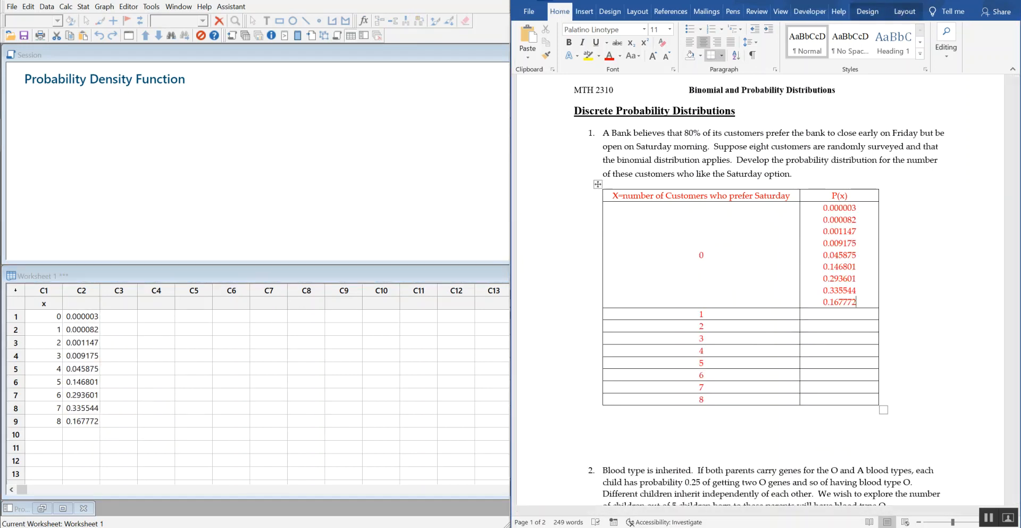
key(ctrl+z)
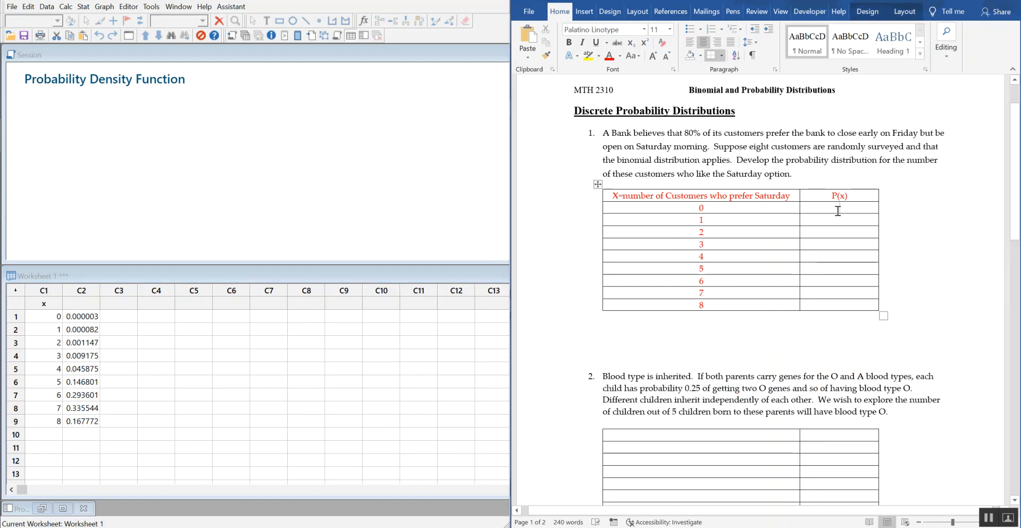
right_click(839, 211)
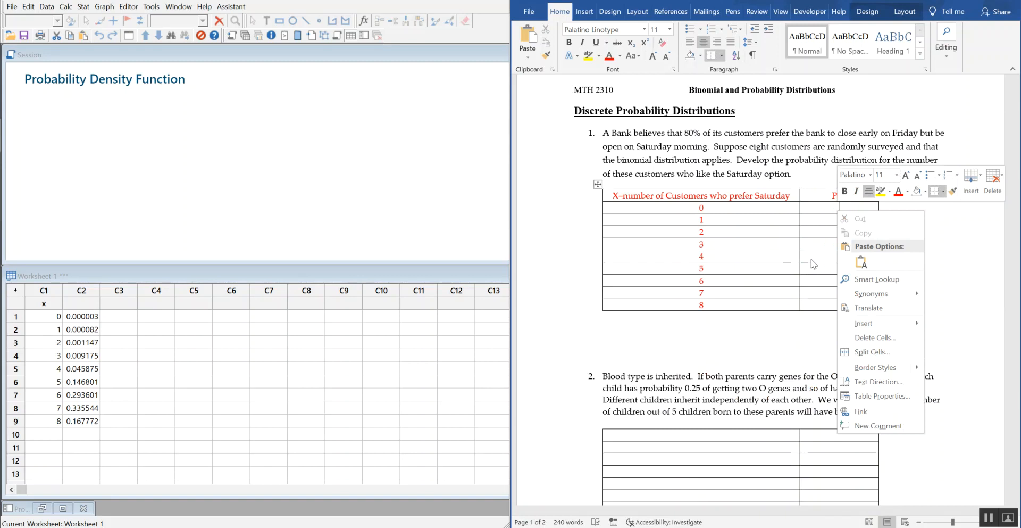
key(Escape)
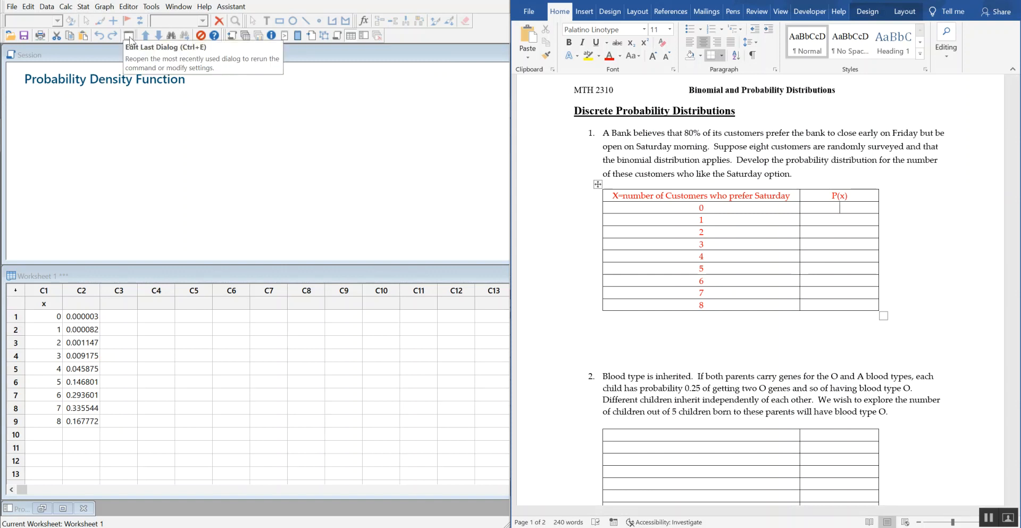
Rerun the last binomial calculation in Minitab with the optional storage left empty so the results print in the session output.
click(129, 37)
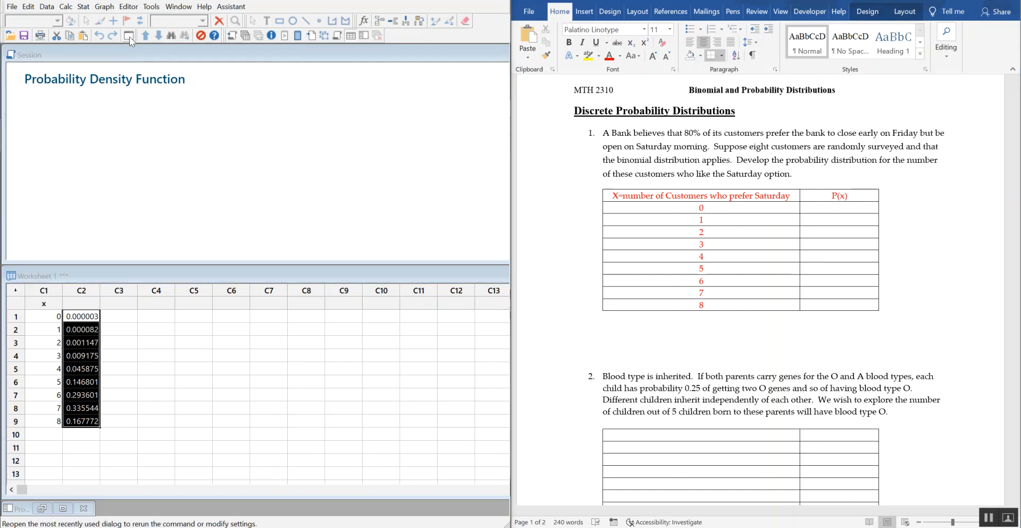
drag(234, 171, 190, 65)
click(266, 188)
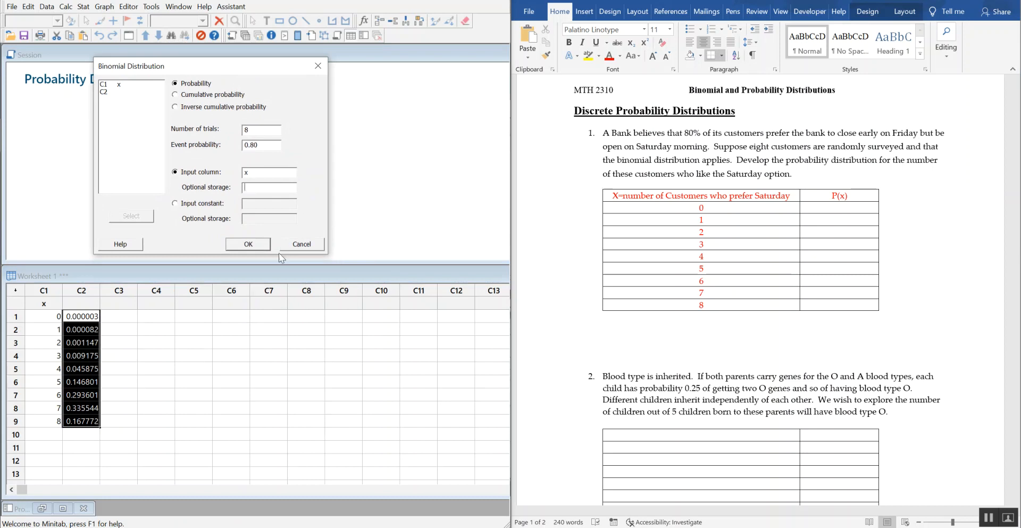
click(252, 246)
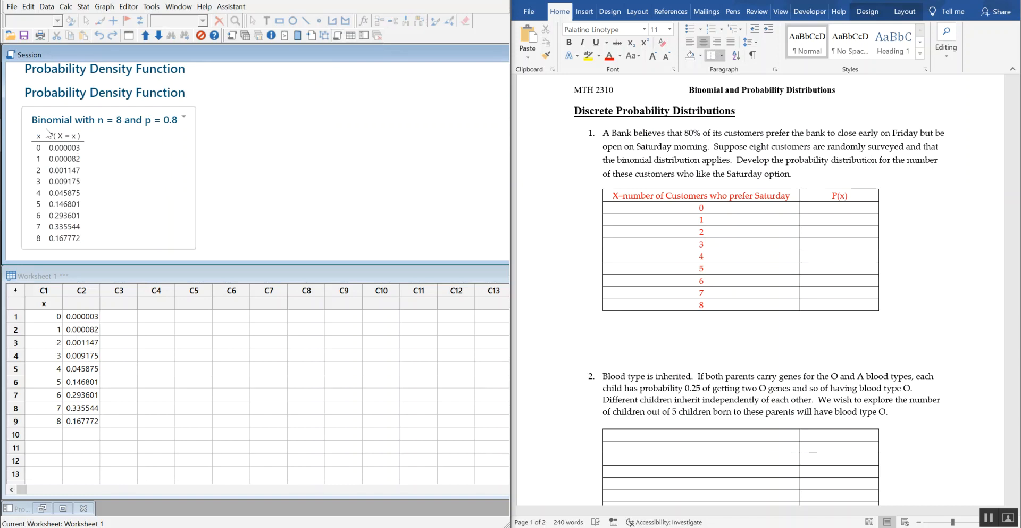
Delete the whole table under question 1 in the Word document.
click(600, 187)
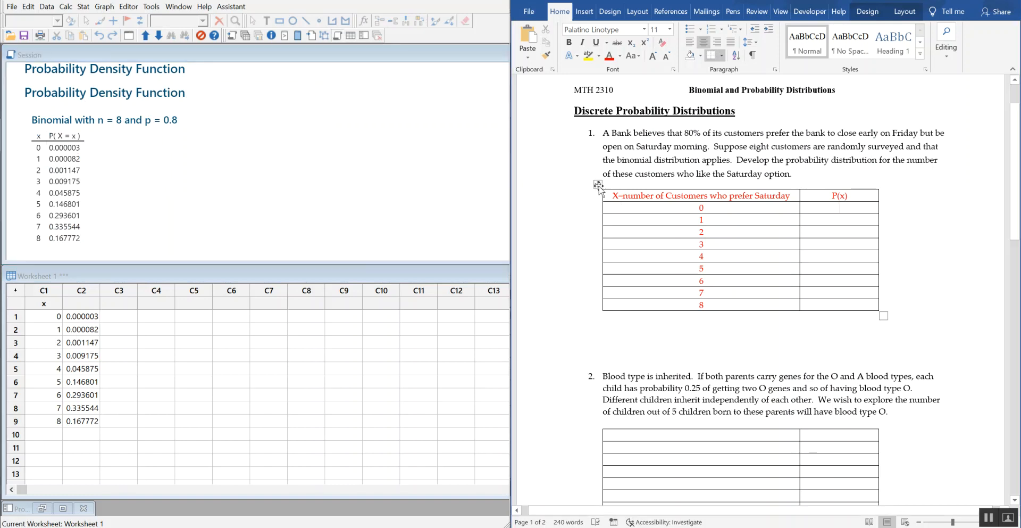
click(599, 184)
key(Delete)
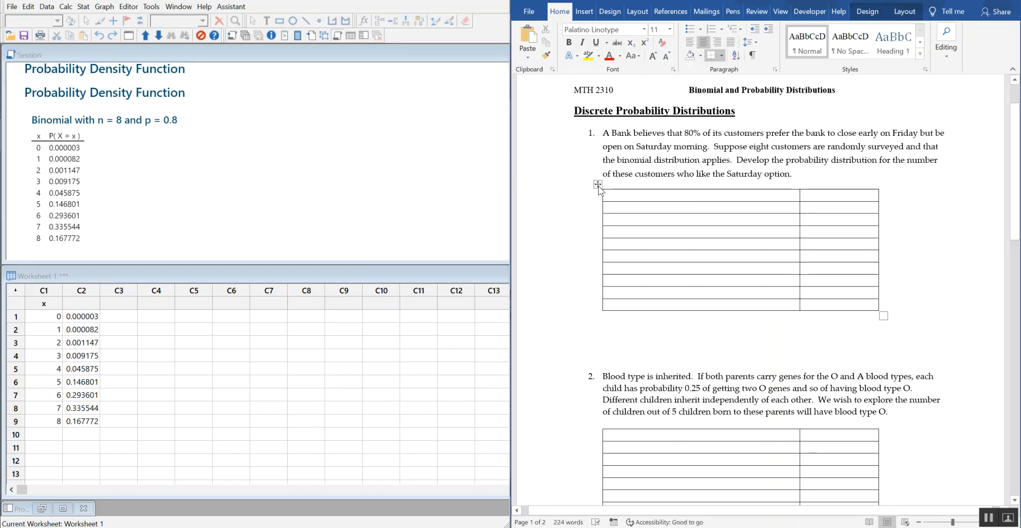
right_click(599, 185)
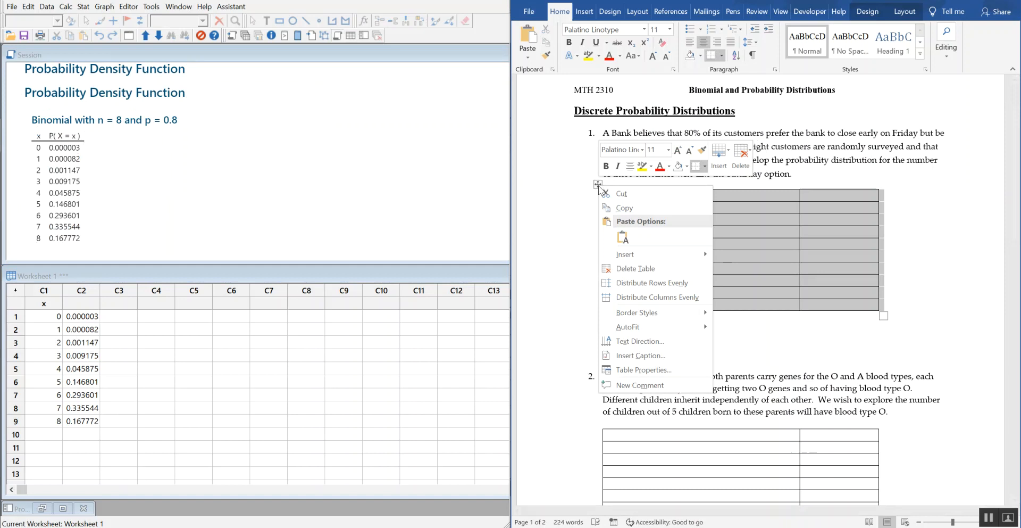
click(636, 268)
Copy the binomial output table from the Minitab session and paste it below question 1 in Word.
click(117, 150)
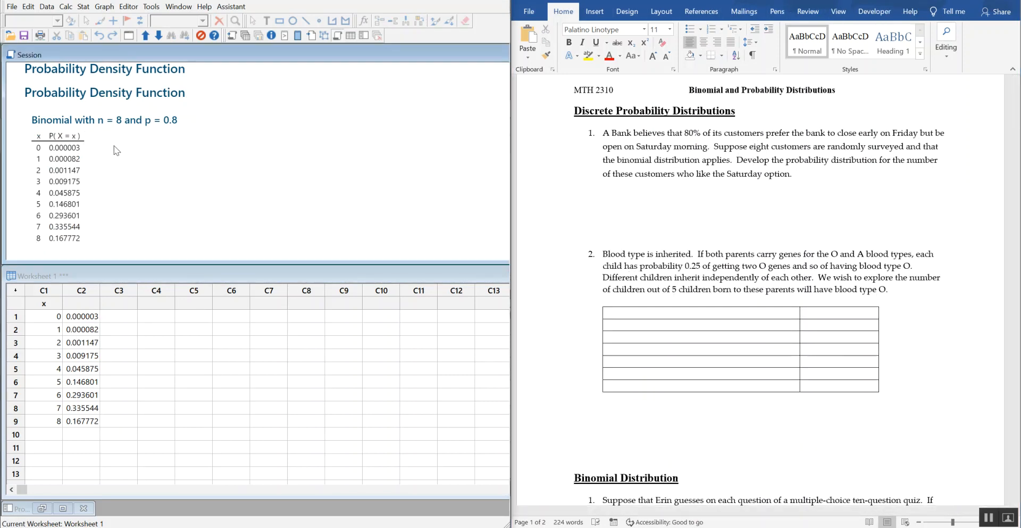
click(33, 129)
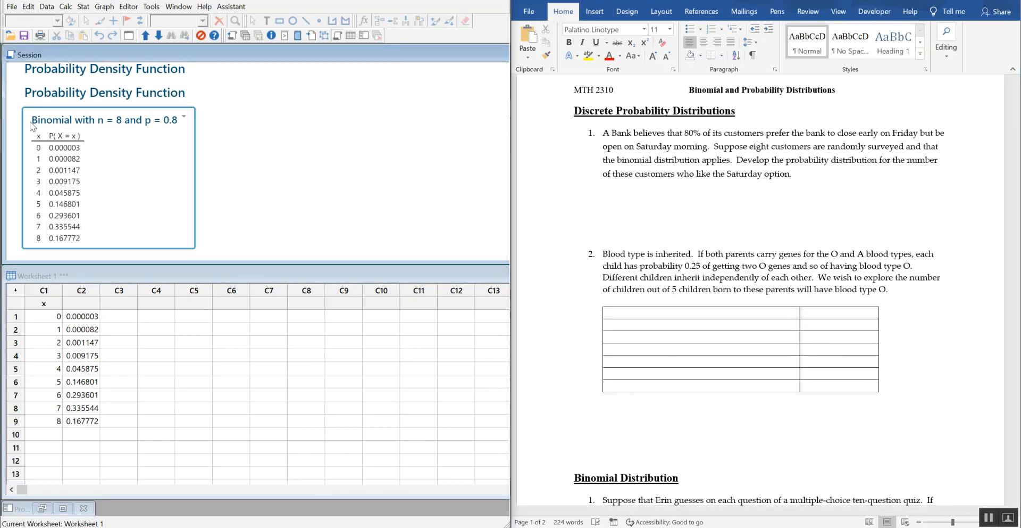
right_click(35, 129)
click(43, 124)
click(611, 190)
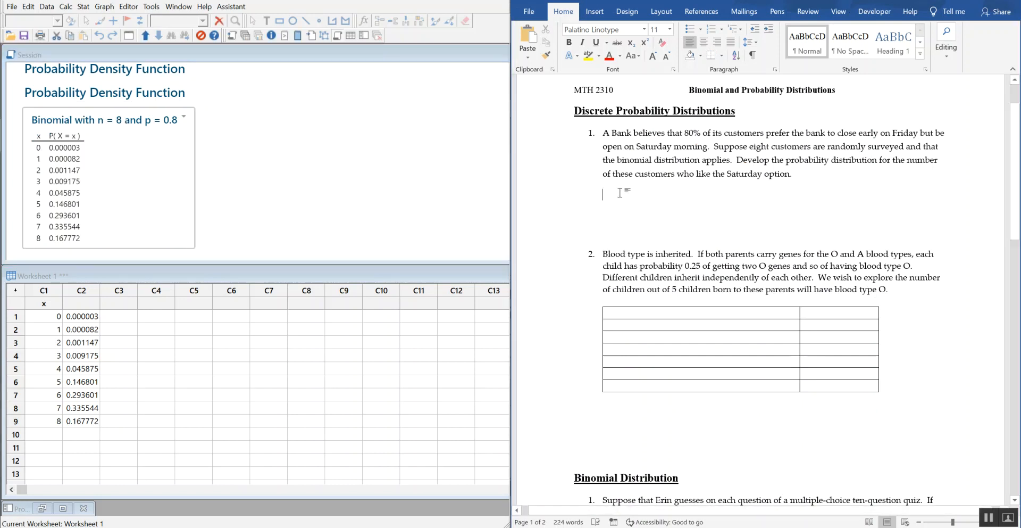
right_click(610, 189)
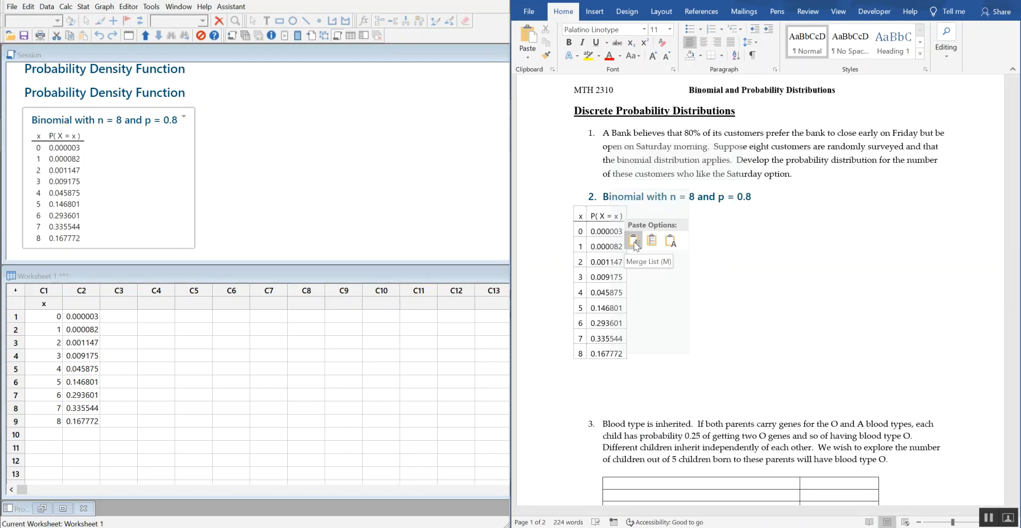
key(ctrl+v)
Remove the list number from the pasted heading "Binomial with n = 8 and p = 0.8".
scroll(729, 280, down, 1)
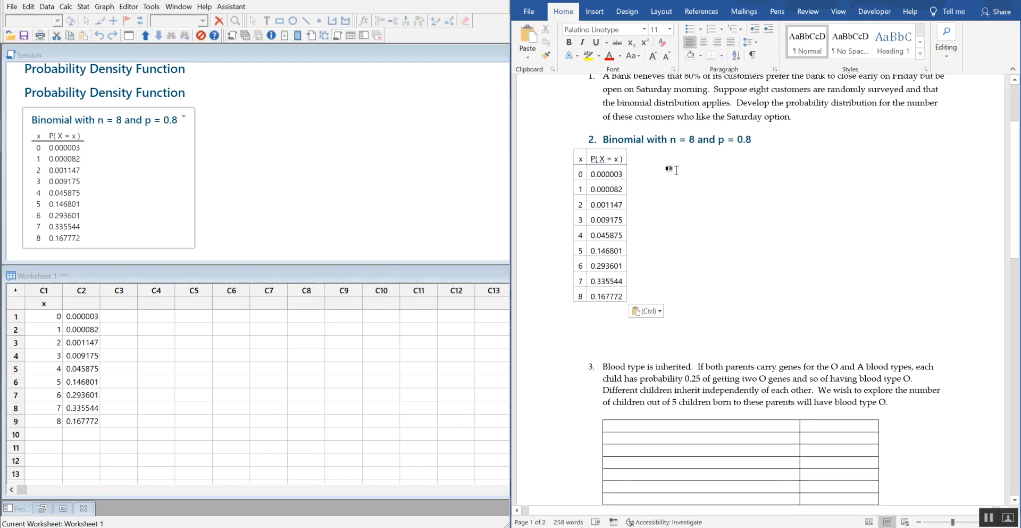
click(594, 137)
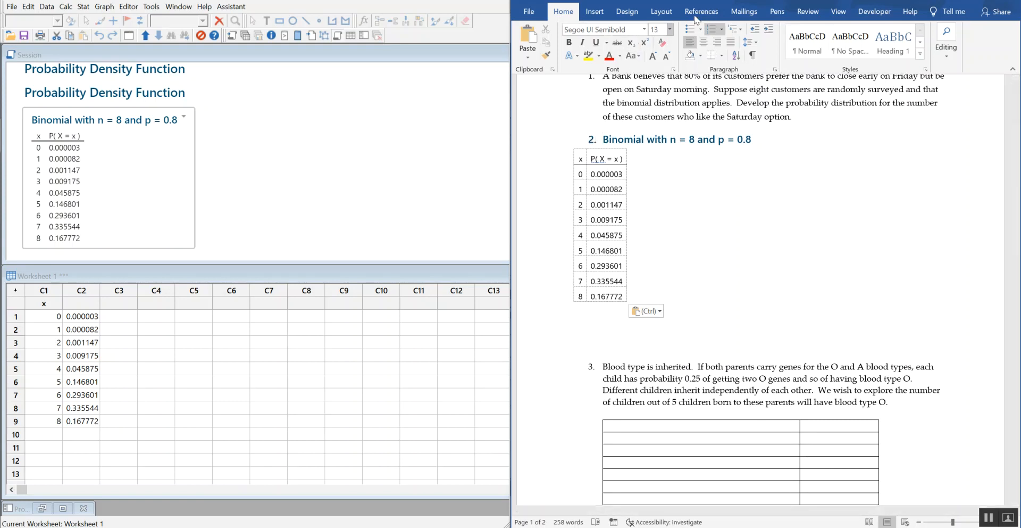
click(706, 32)
Delete the extra blank lines between the pasted probability table and the blood type question.
scroll(664, 265, down, 3)
click(748, 239)
key(Delete)
key(Delete)
key(Delete)
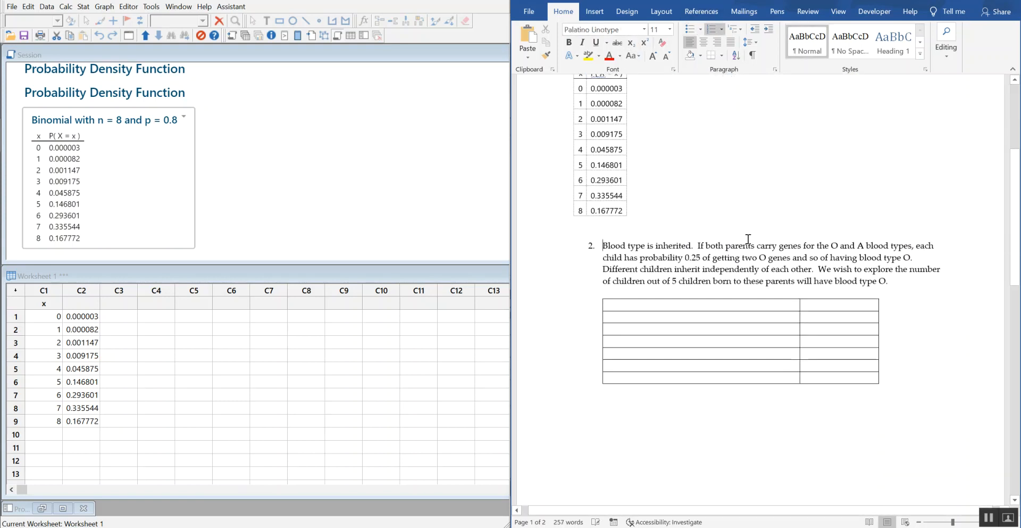
scroll(745, 239, up, 4)
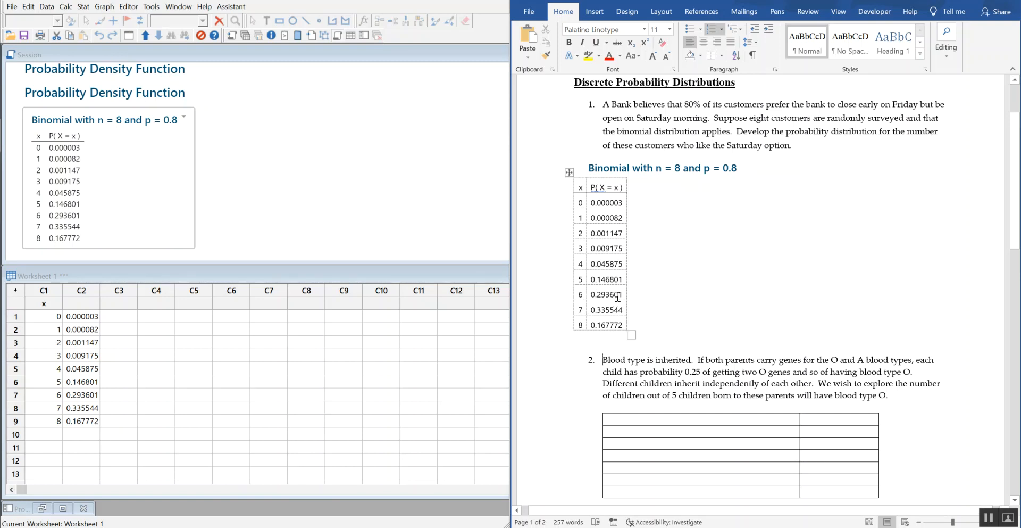
Delete the empty table under question 2, the blood type question, in the Word document.
click(754, 296)
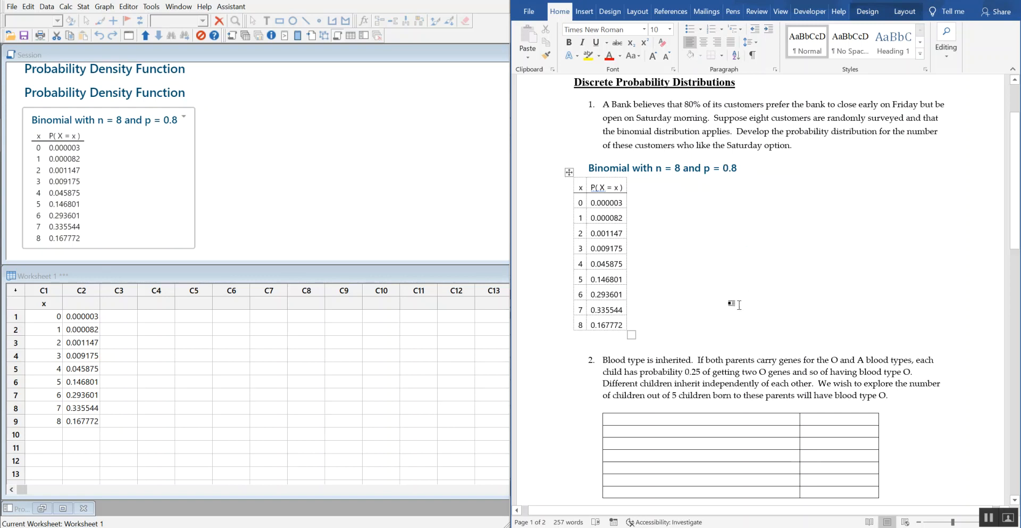
scroll(745, 282, down, 5)
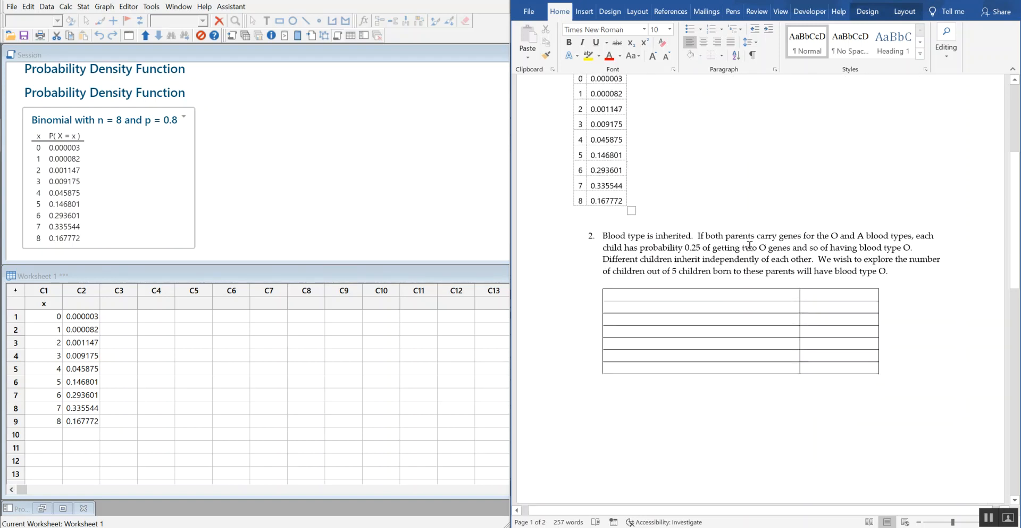
scroll(723, 242, down, 1)
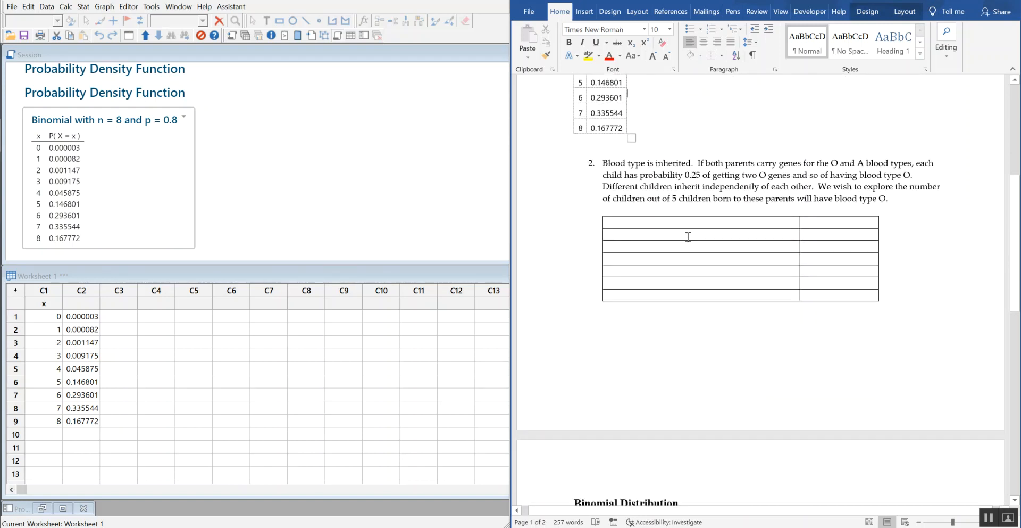
click(597, 208)
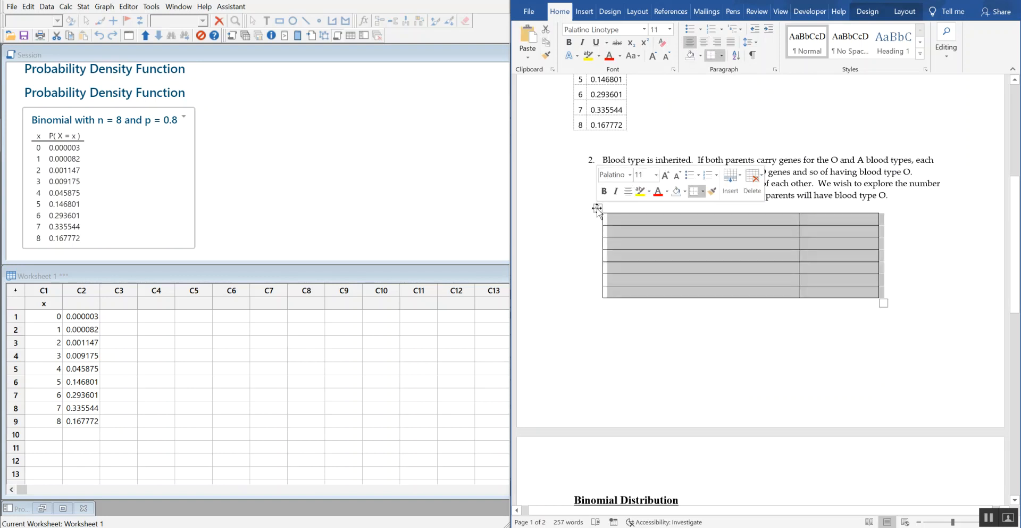
click(749, 189)
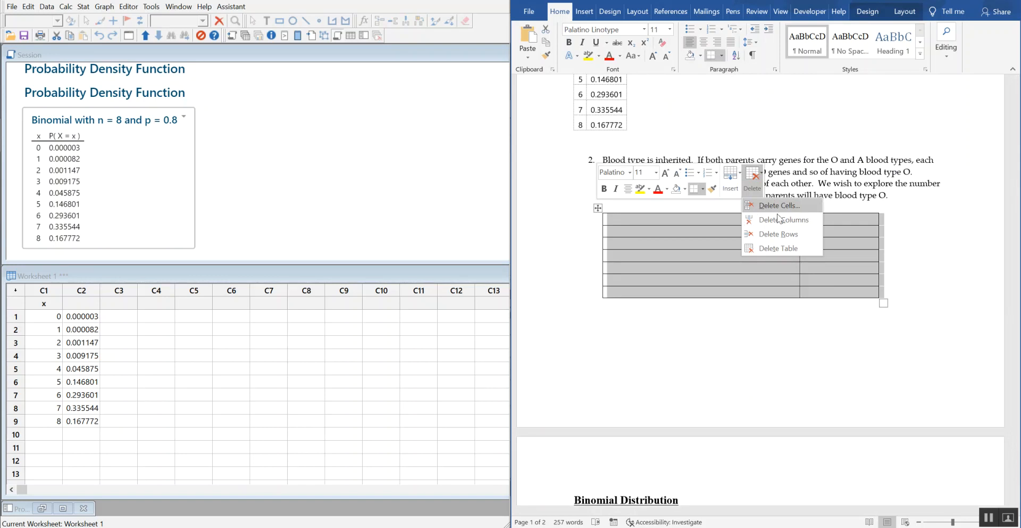
click(782, 247)
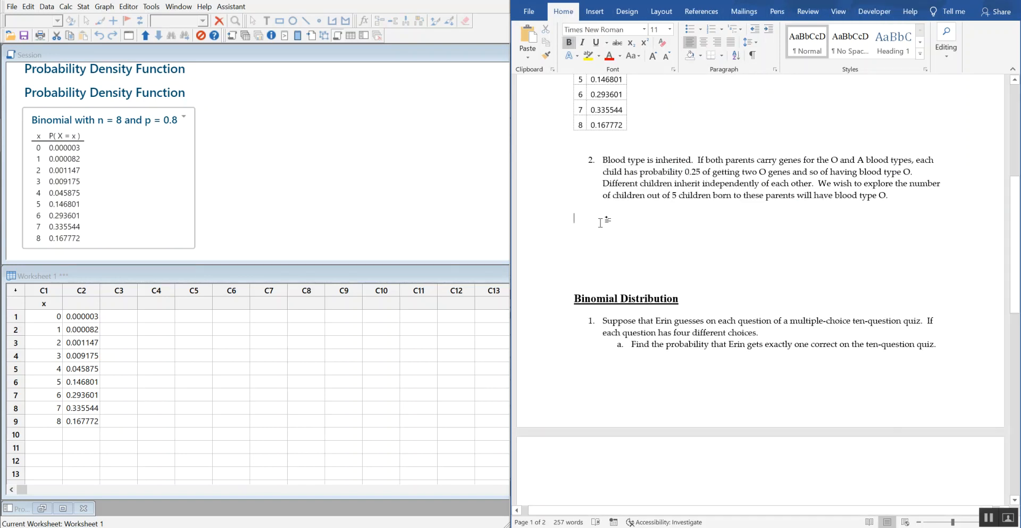
Remove the extra blank lines between the blood type question and the "Binomial Distribution" heading.
key(Return)
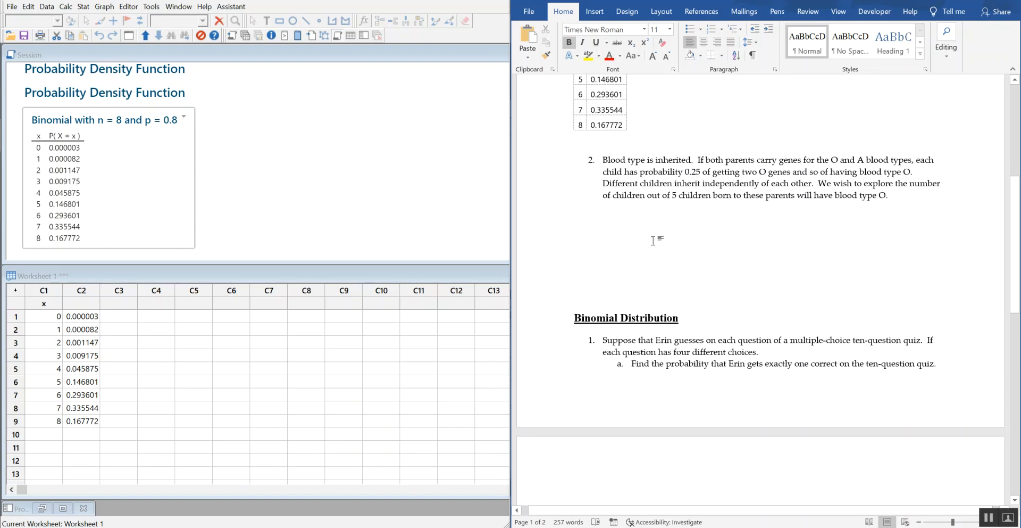
drag(599, 226, 632, 281)
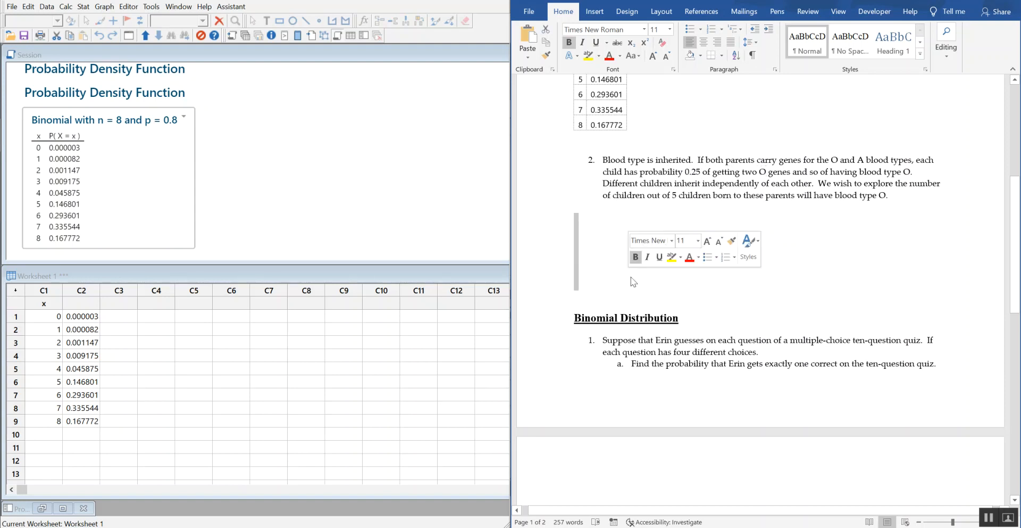
key(Delete)
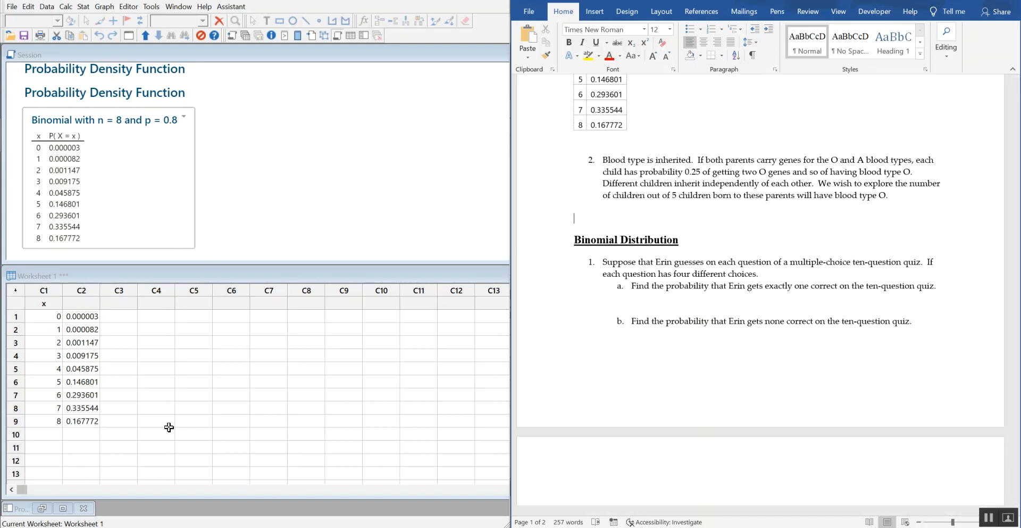
Name column C4 of the Minitab worksheet "Type O" and enter the values 0 through 5 in its first six rows.
click(157, 304)
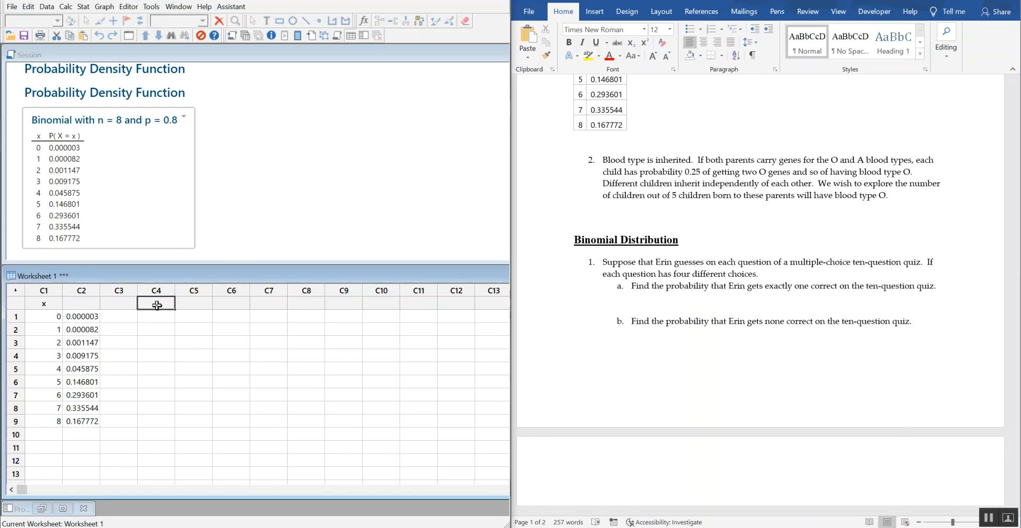
text(Type O)
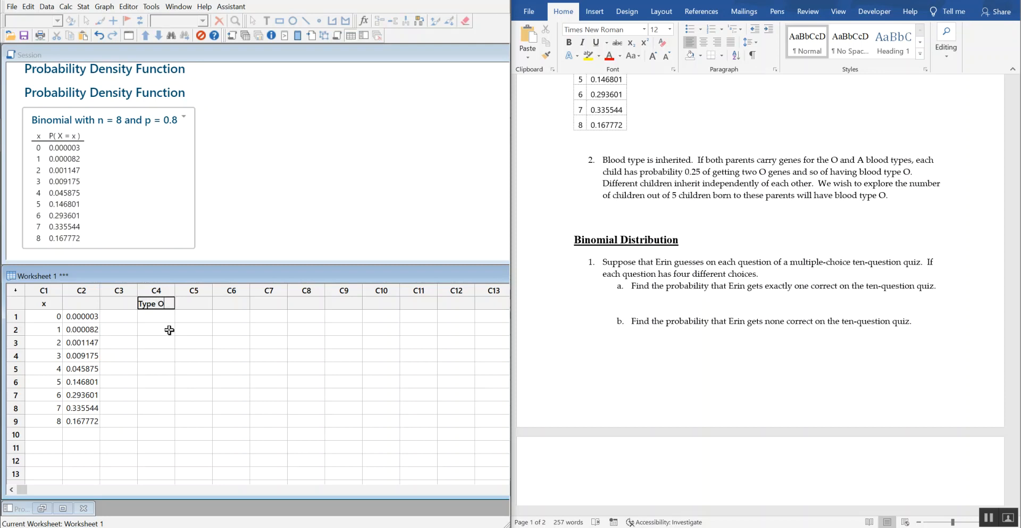
key(Return)
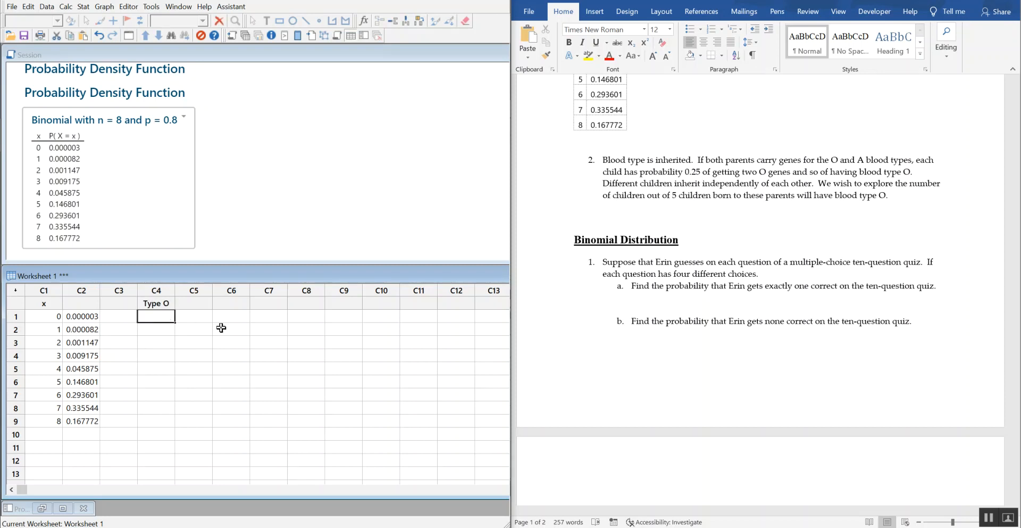
text(0)
key(Return)
text(1)
key(Return)
text(2)
key(Return)
text(3)
key(Return)
text(4)
key(Return)
text(5)
key(Return)
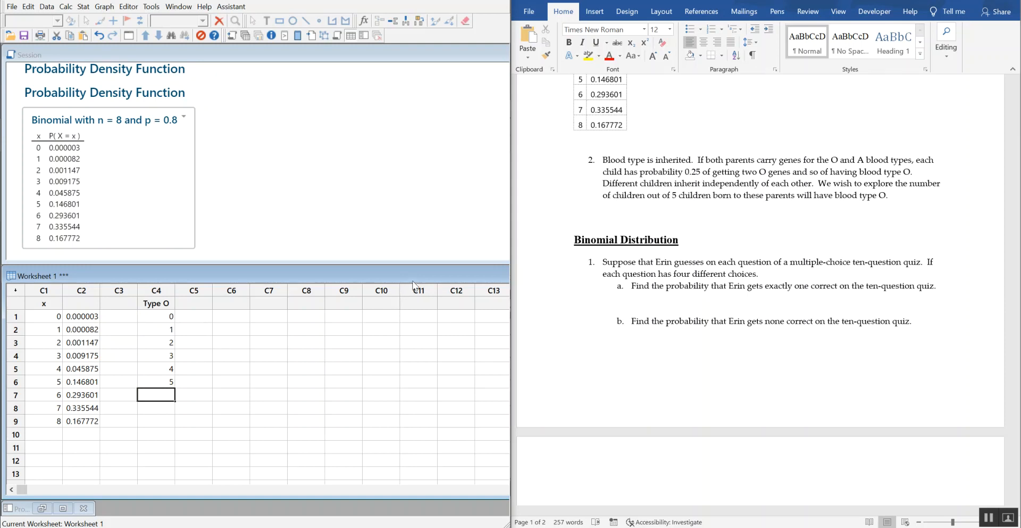
Compute binomial probabilities in Minitab for 5 trials with event probability 0.25, using the Type O column as input.
click(621, 219)
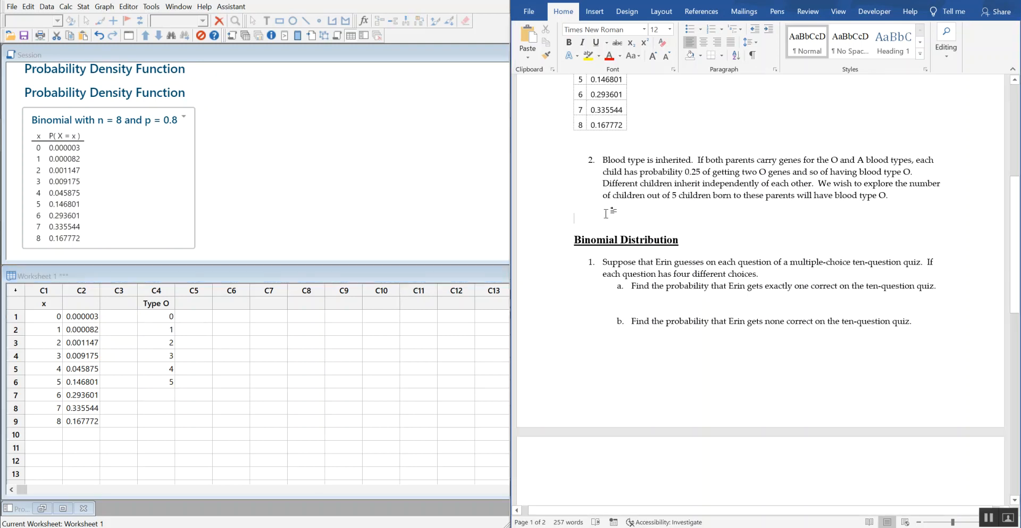
click(69, 53)
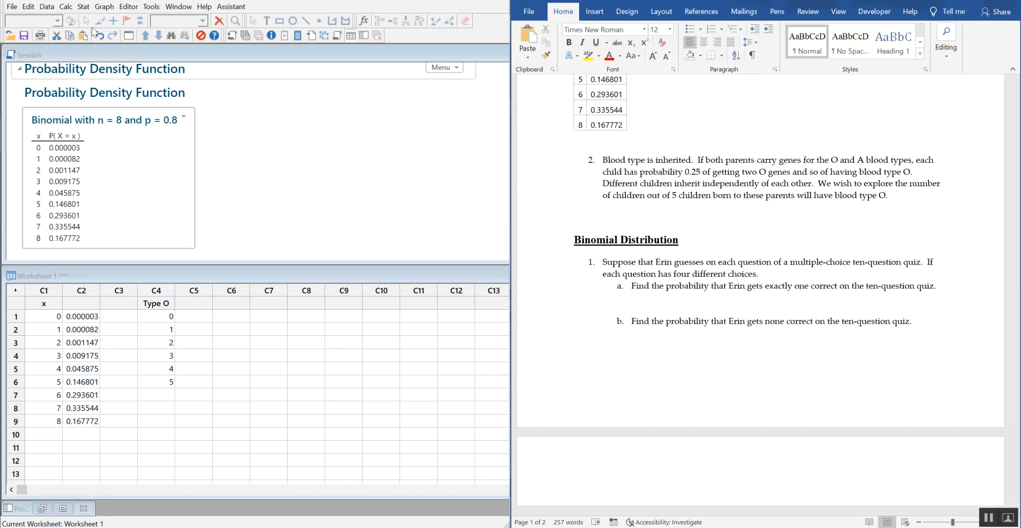
click(66, 7)
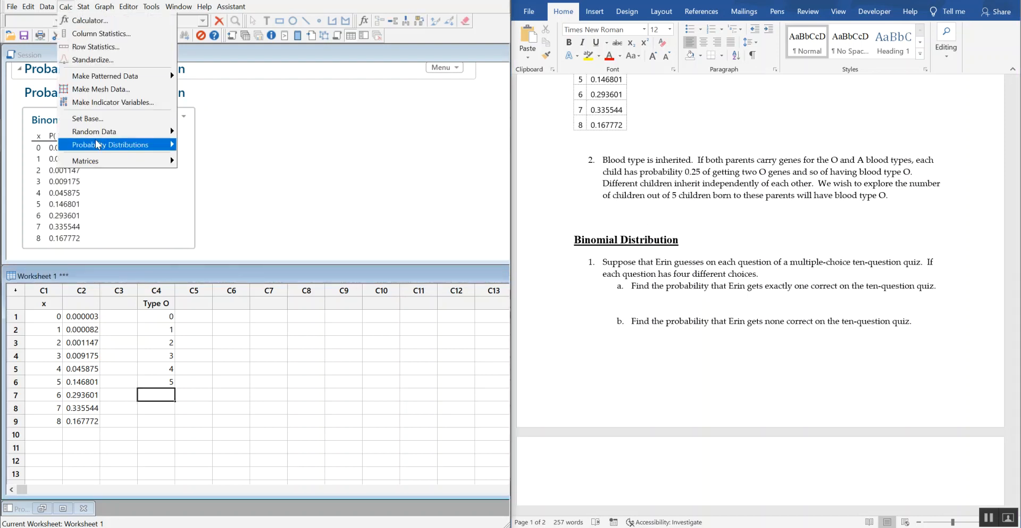
mouse_move(104, 144)
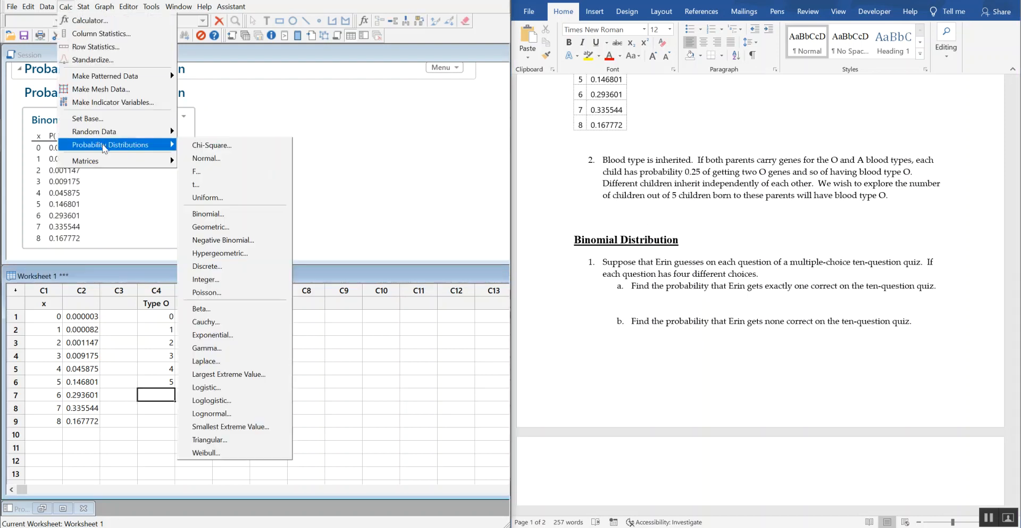
click(239, 219)
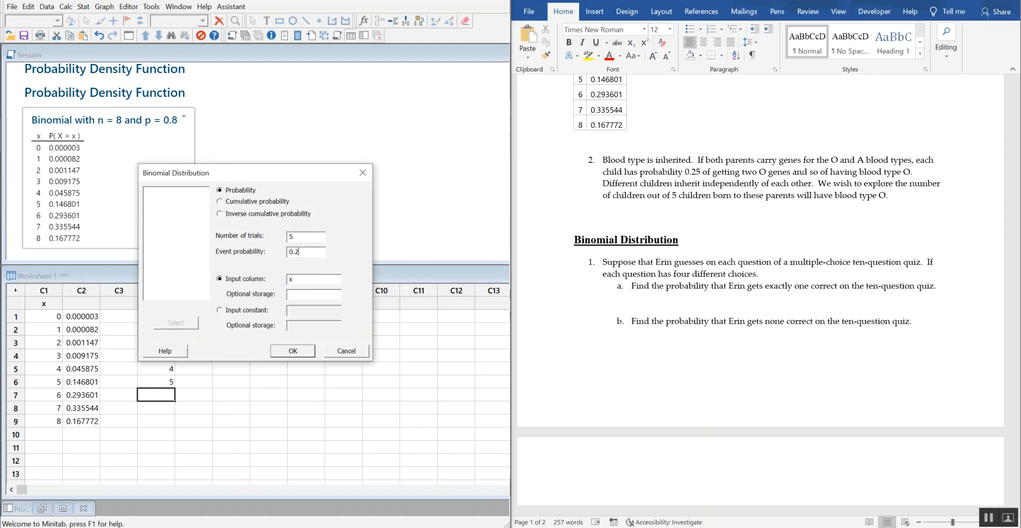
click(298, 279)
click(169, 208)
double_click(167, 207)
click(308, 353)
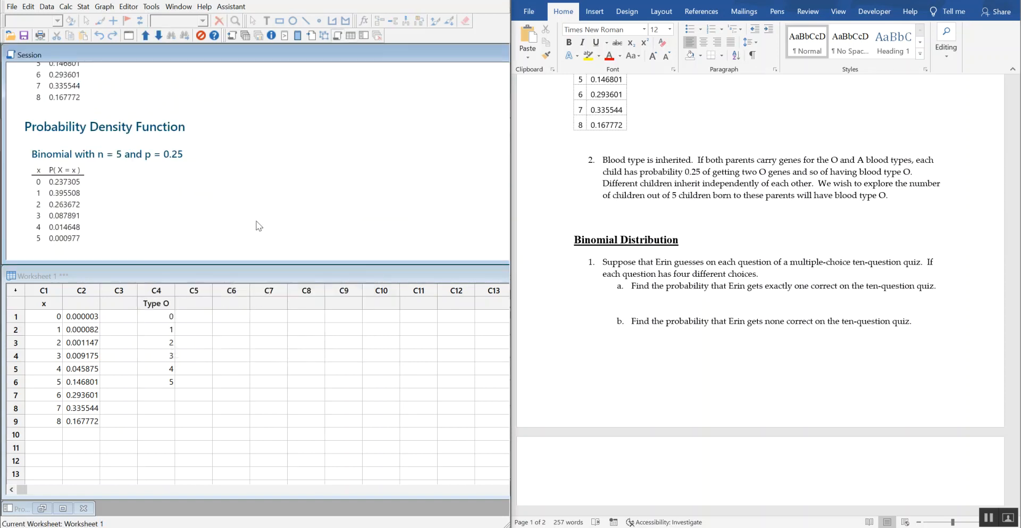
Copy the "Binomial with n = 5 and p = 0.25" output from the Minitab session and paste it below question 2 in Word.
click(32, 156)
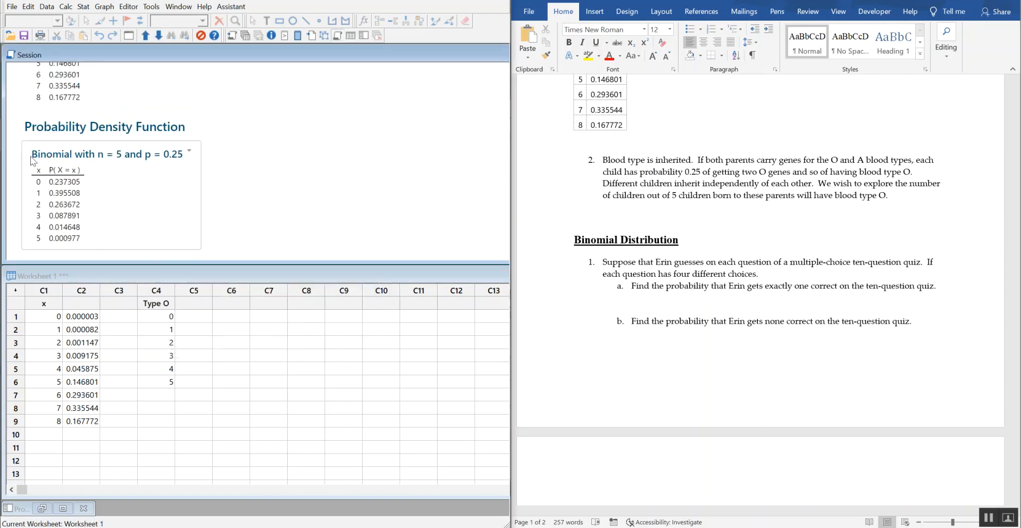
right_click(32, 156)
click(53, 147)
click(621, 214)
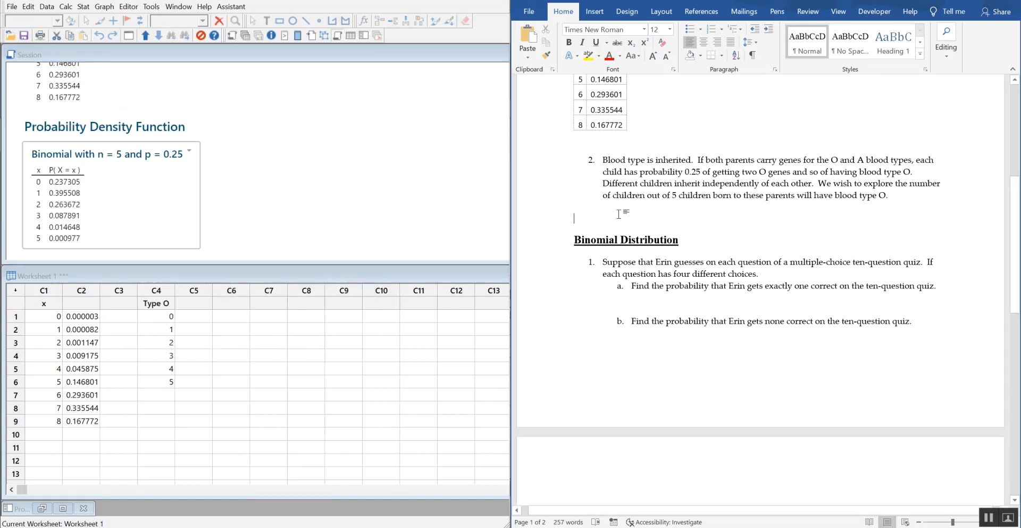
right_click(603, 214)
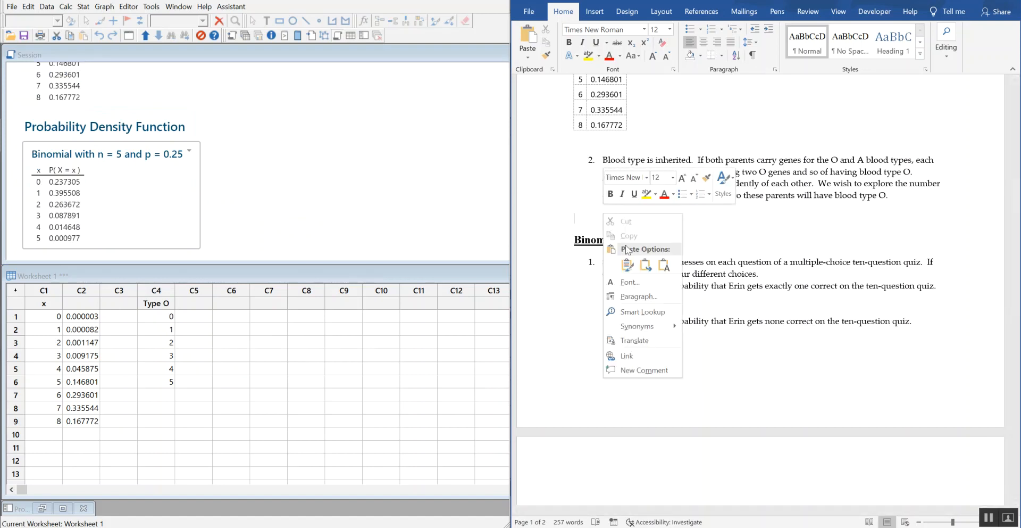
click(632, 266)
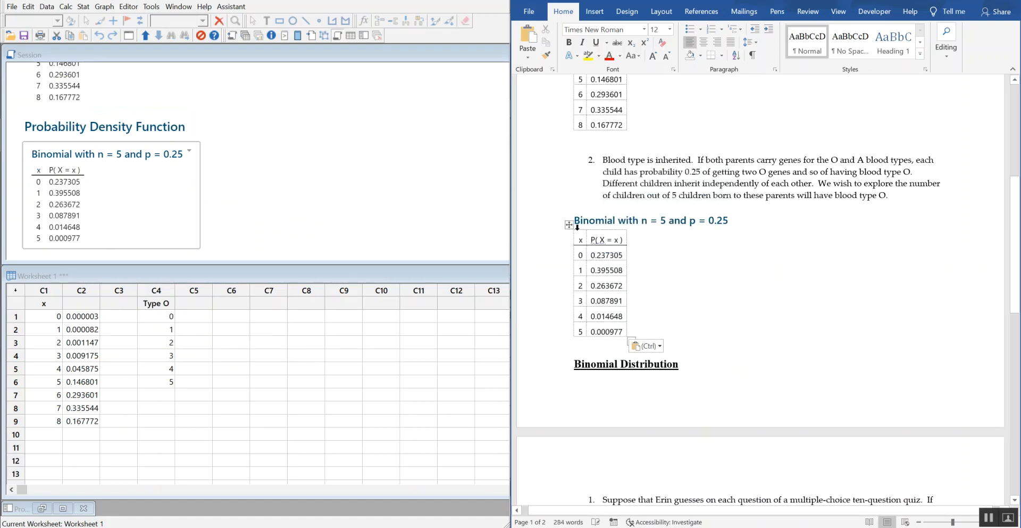
Move the pasted n = 5 table rightward beneath its heading and add blank space before the "Binomial Distribution" heading.
drag(570, 225, 659, 228)
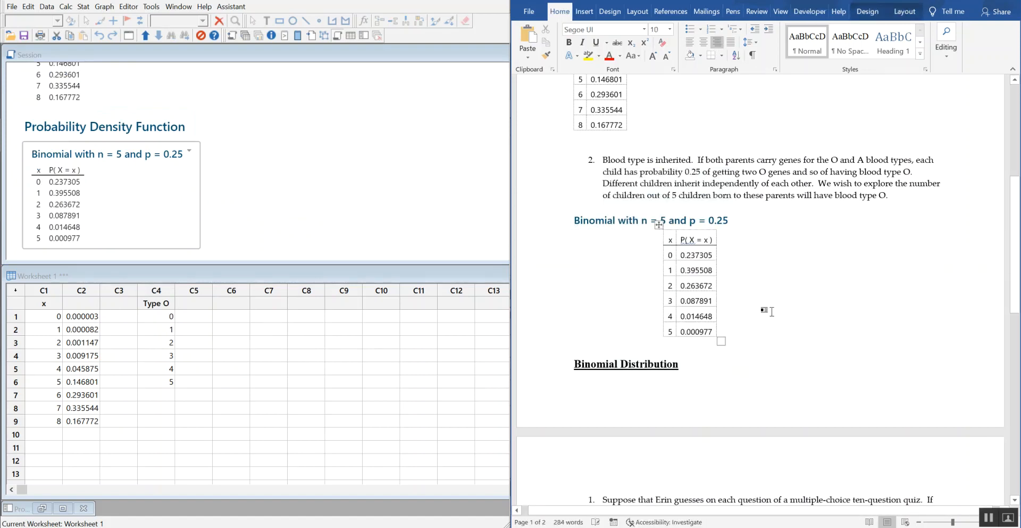
click(646, 349)
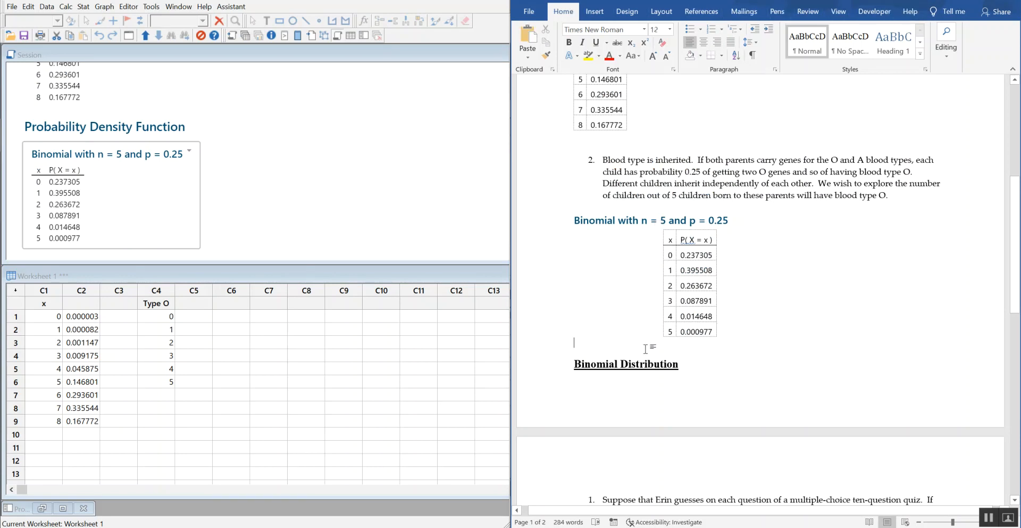
key(Return)
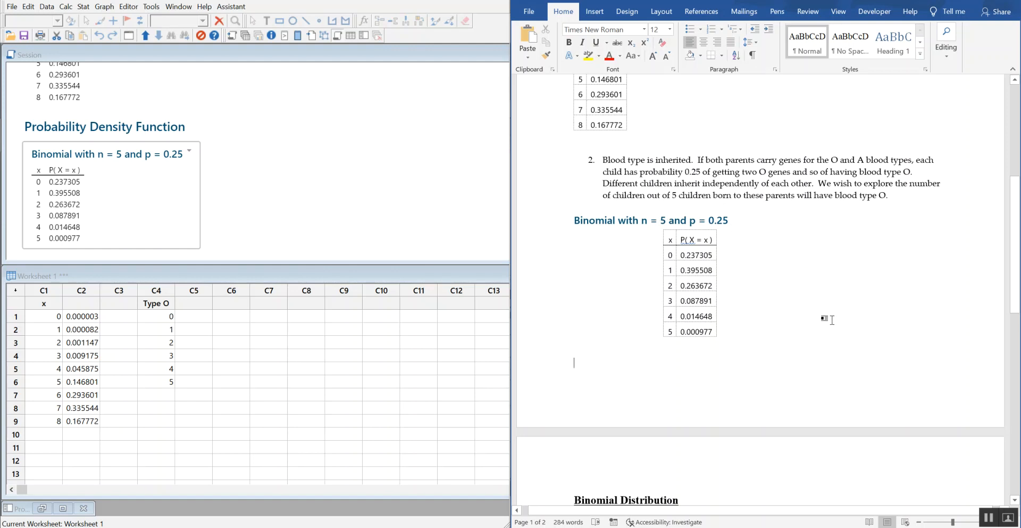
Add an unnumbered line after the ten-question quiz statement under "Binomial Distribution" and format it with red text at size 22.
scroll(833, 319, down, 1)
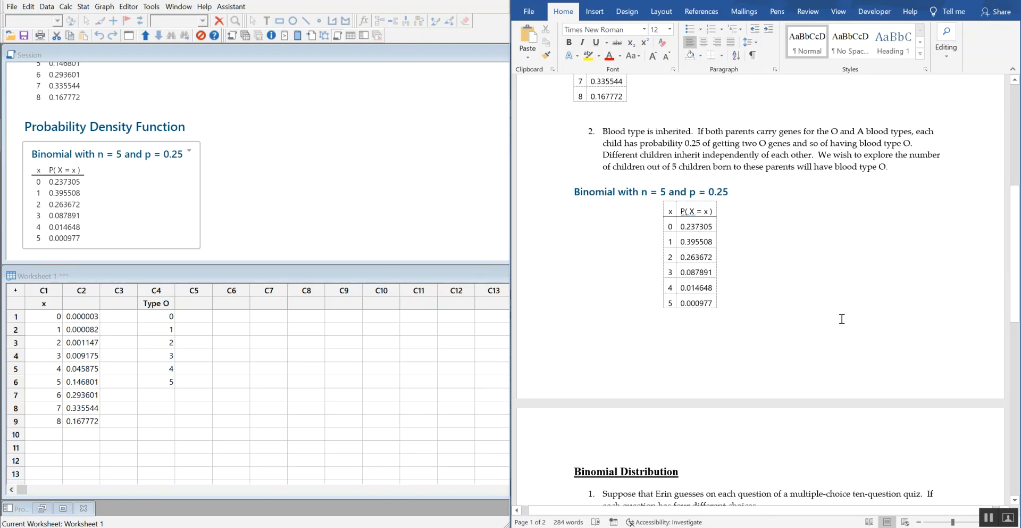
scroll(851, 298, down, 3)
scroll(854, 301, down, 6)
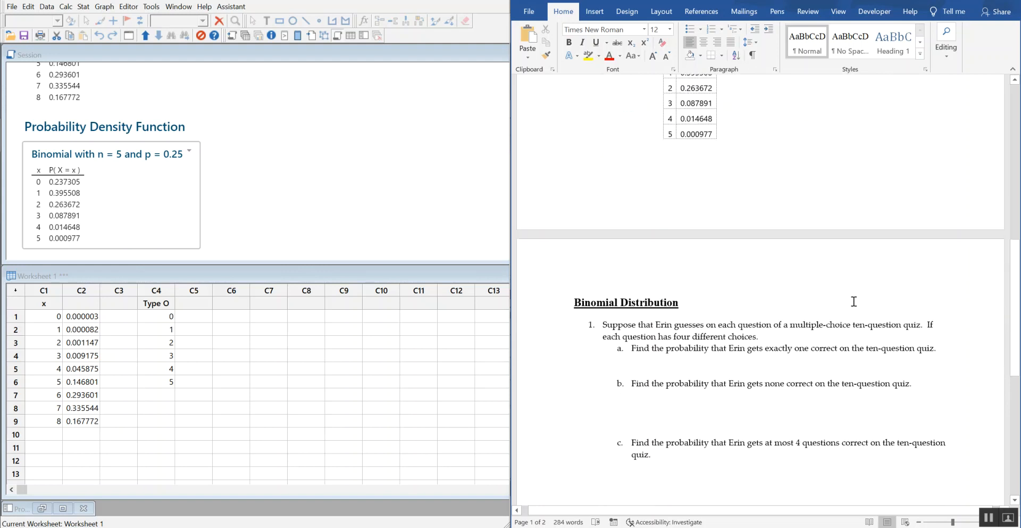
scroll(856, 304, down, 4)
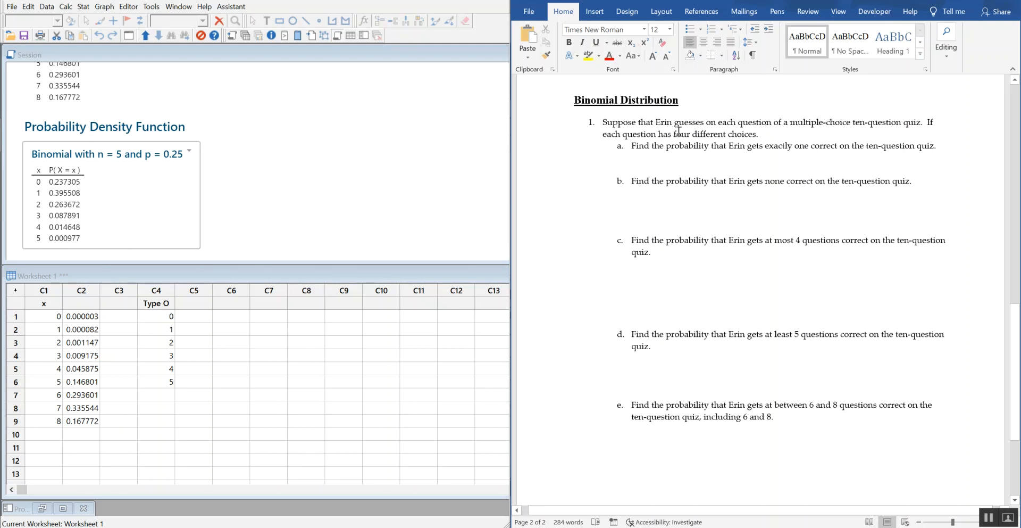
click(762, 134)
key(Return)
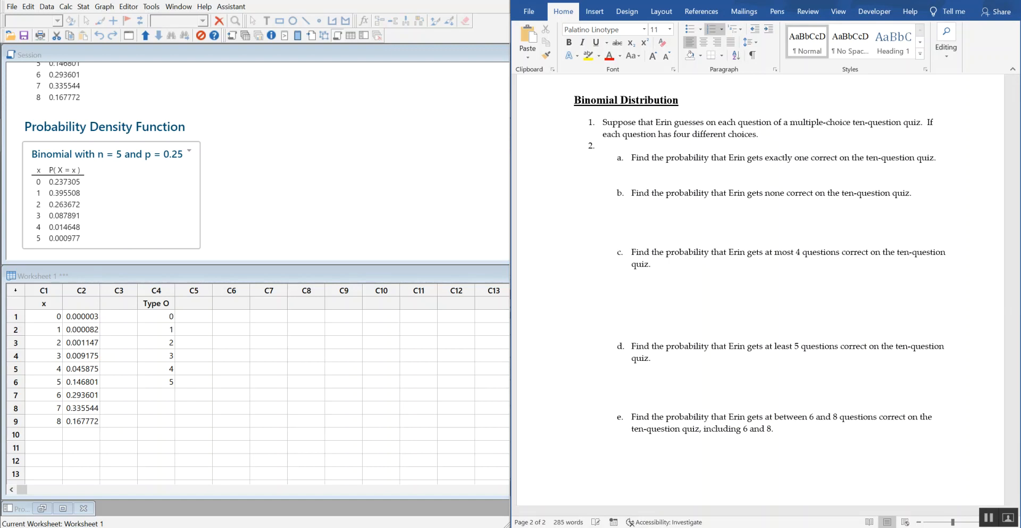
key(BackSpace)
click(654, 57)
click(654, 58)
click(654, 57)
click(655, 58)
click(655, 57)
click(655, 57)
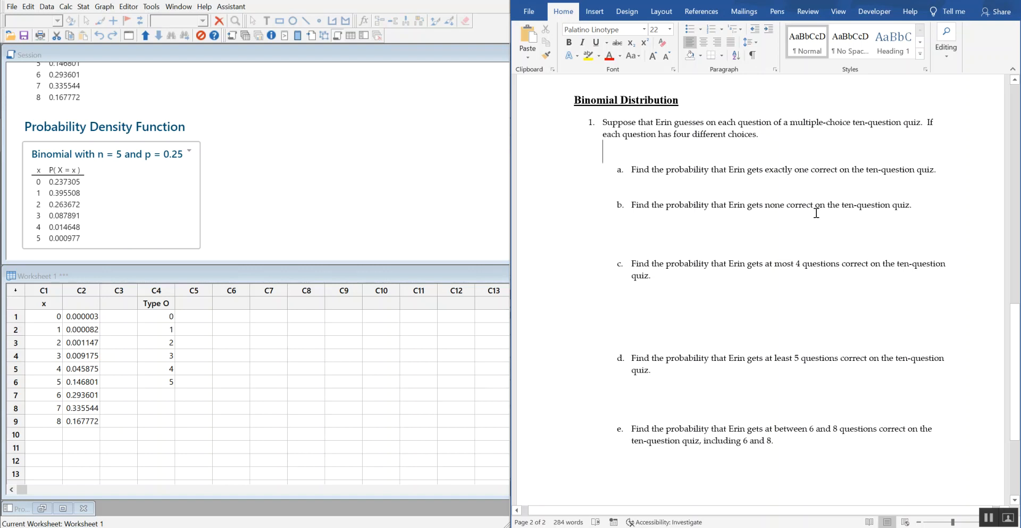
Write "p= getting a question right=1/4=0.25" on the new line above part a and start another line below it.
text(p)
key(BackSpace)
text(P=)
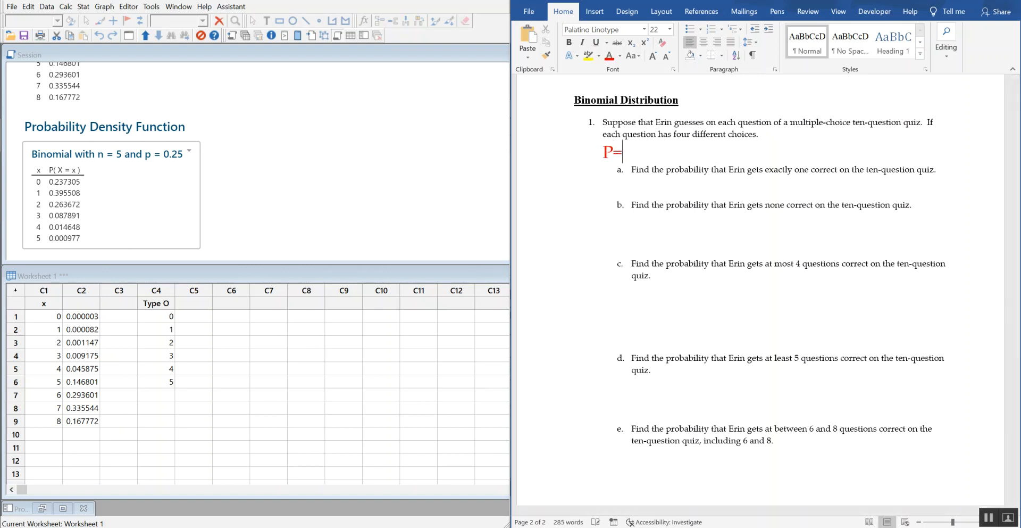
key(BackSpace)
key(BackSpace)
text(p= getting a quest)
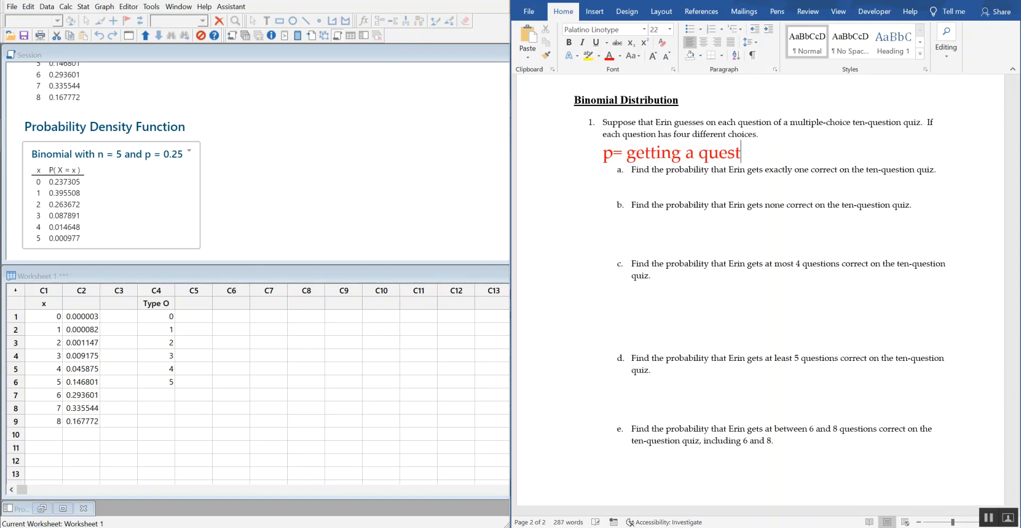
text(ion right=)
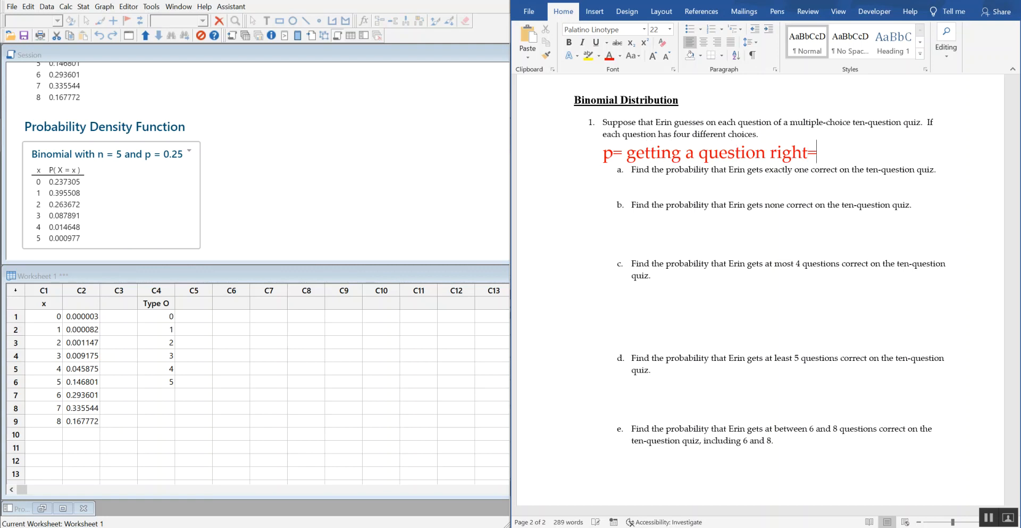
text(1/4=0.25)
key(Return)
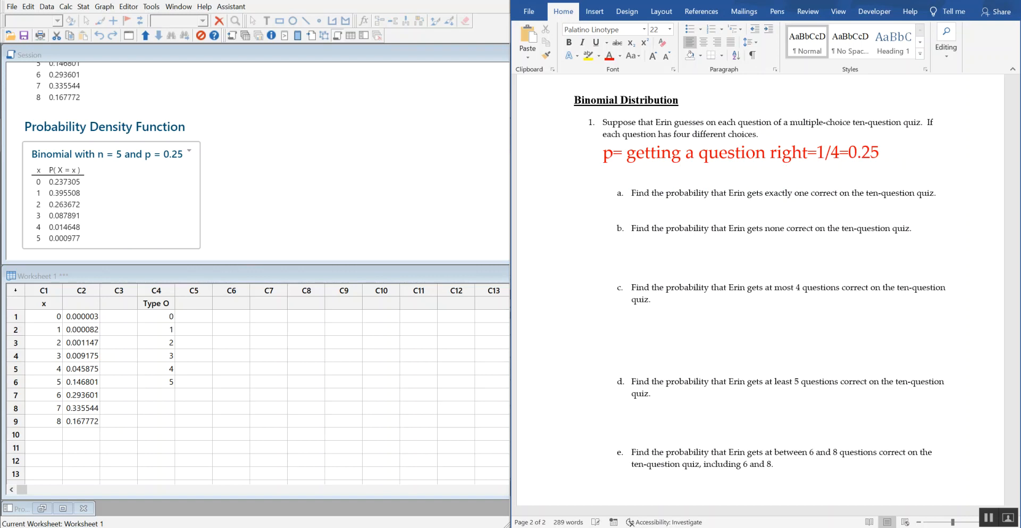
Write "X=# question correct" and, on a new line beneath it, "n= 10" above part a.
text(X=# question c)
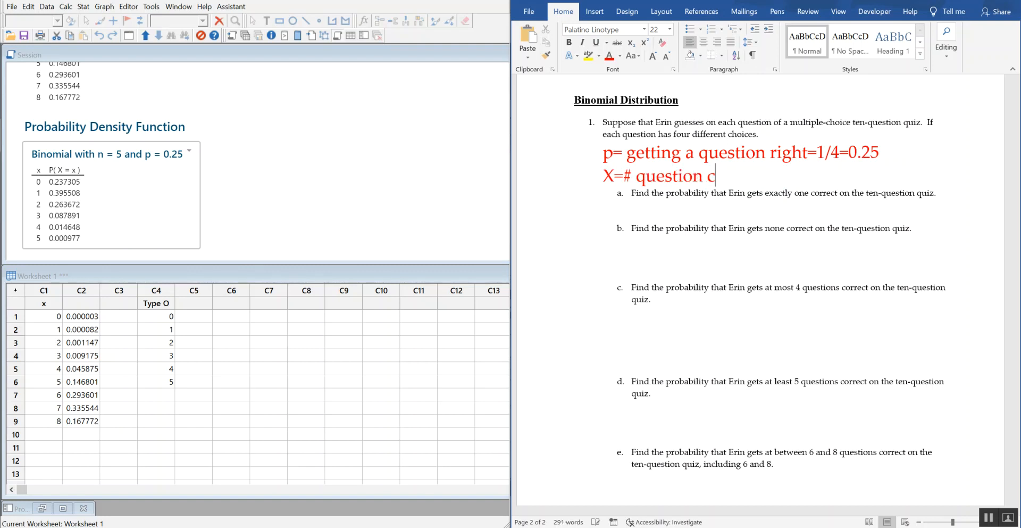
text(orrect)
key(Return)
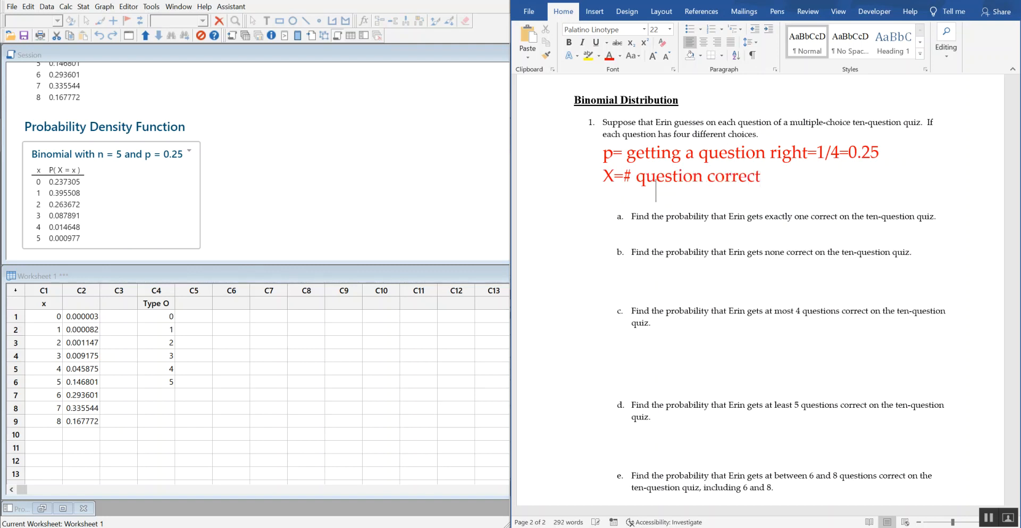
text(n=)
key(BackSpace)
key(BackSpace)
text(n=)
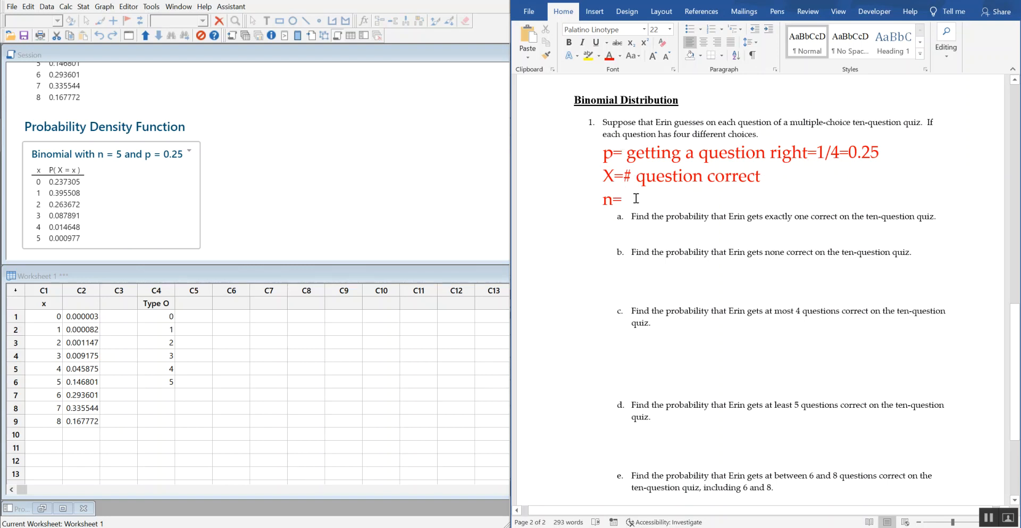
text(10)
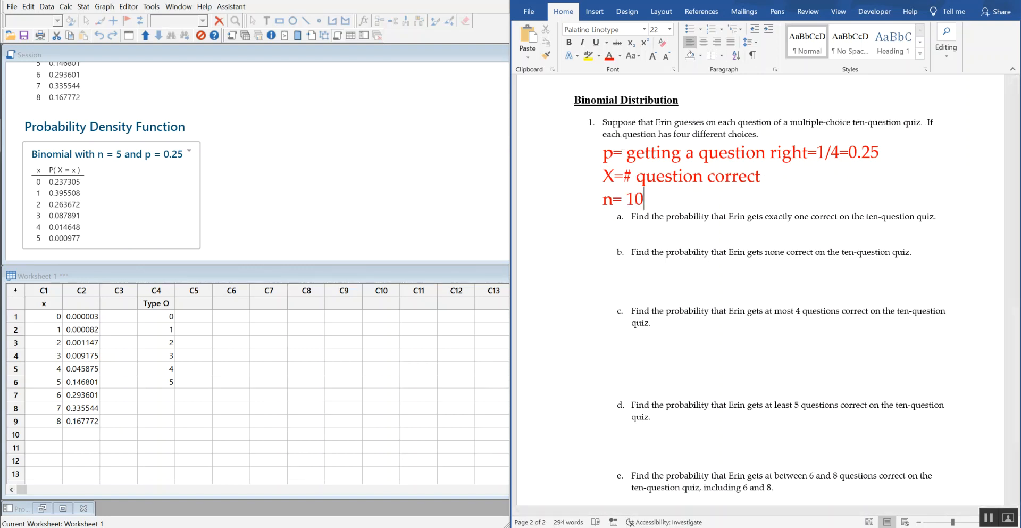
Set the text size to 16 on the blank line below part a and write an indented "P(X=1)".
scroll(737, 236, down, 1)
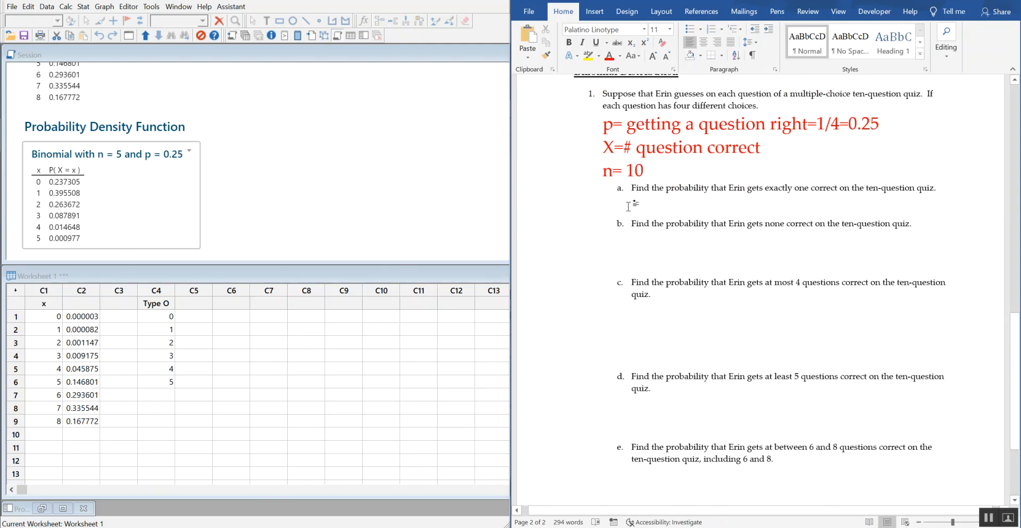
click(656, 56)
click(656, 55)
click(655, 55)
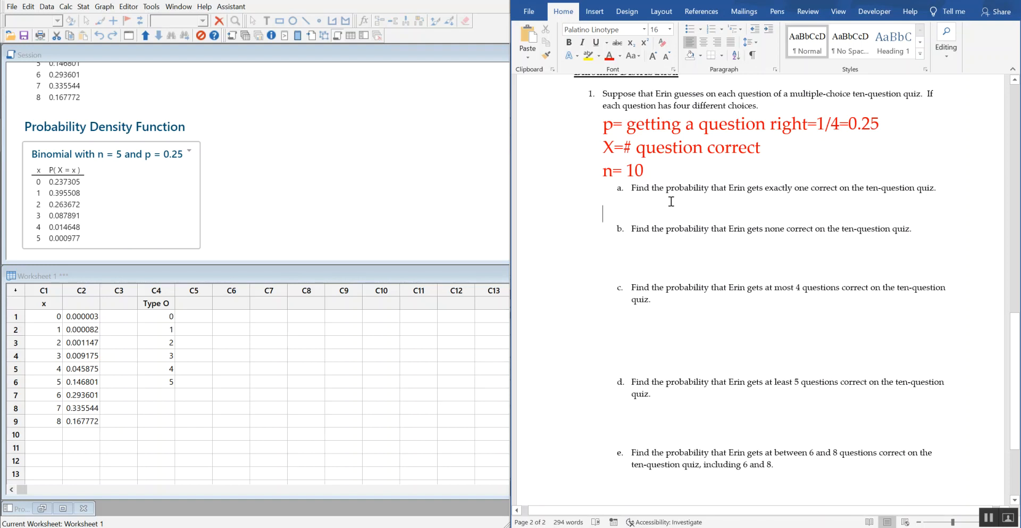
key(ctrl+v)
key(ctrl+v)
text(P)
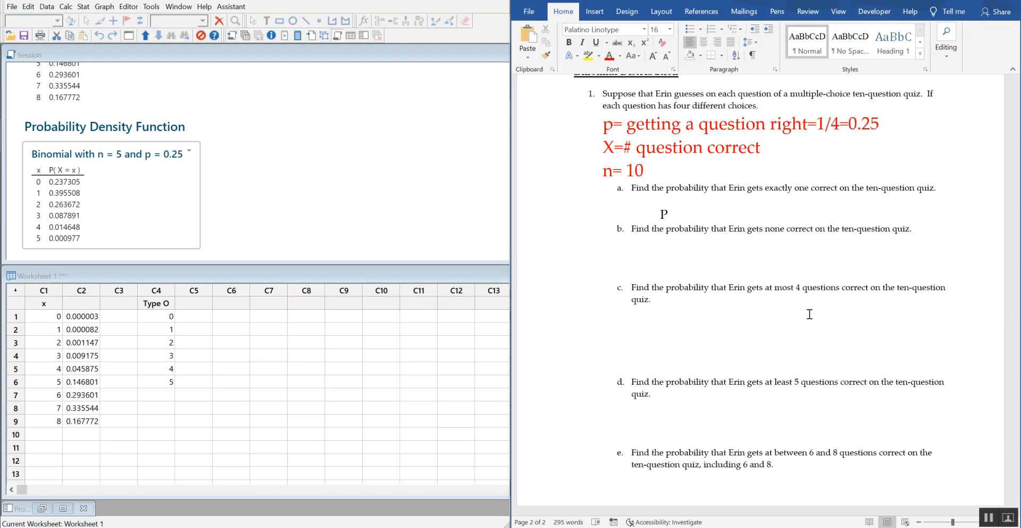
key(BackSpace)
text(P(X_)
key(BackSpace)
text(=1))
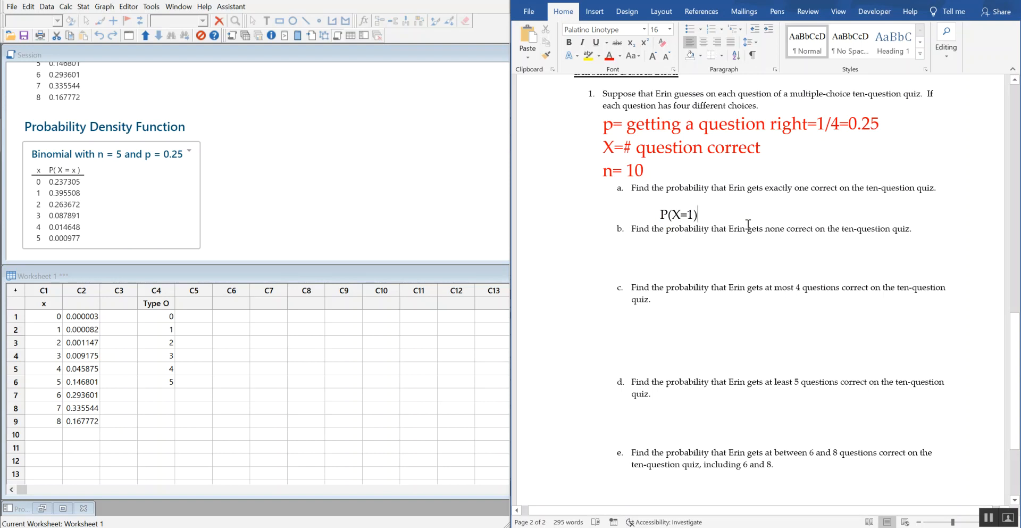
Colour "P(X=1)" red, append "=", and add blank space before part b.
drag(709, 215, 662, 215)
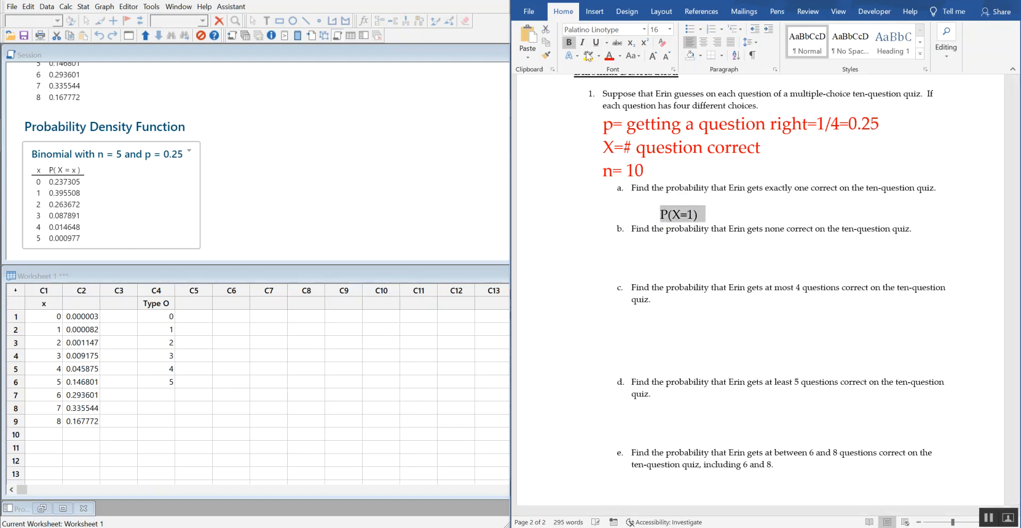
click(609, 55)
click(707, 215)
text(=)
key(Return)
key(Return)
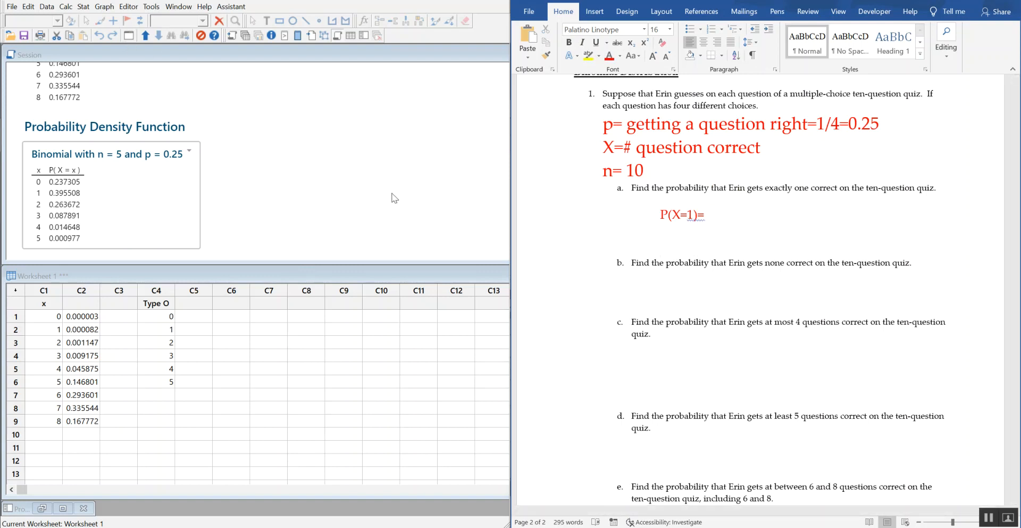
key(Delete)
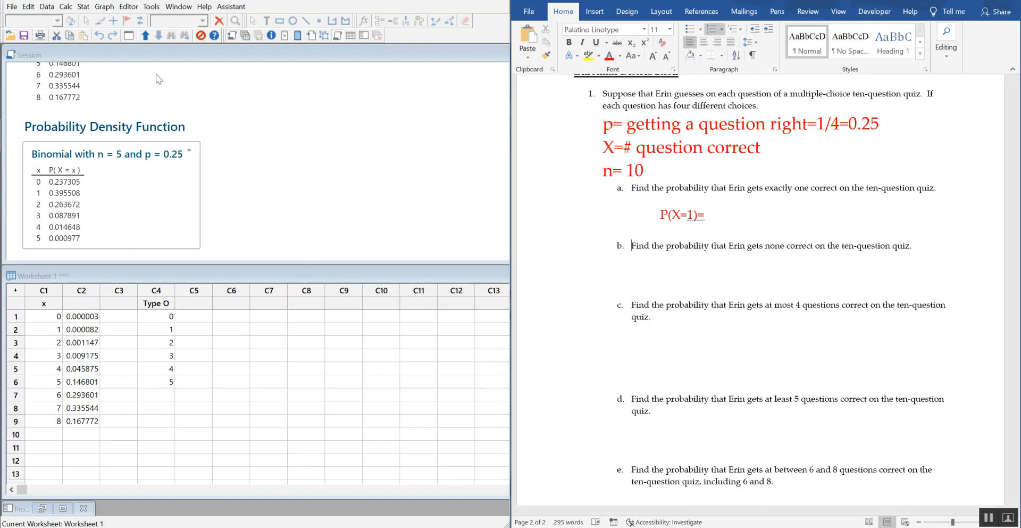
In Minitab, compute the binomial probability for 10 trials, event probability 0.25 and input constant 1.
click(66, 7)
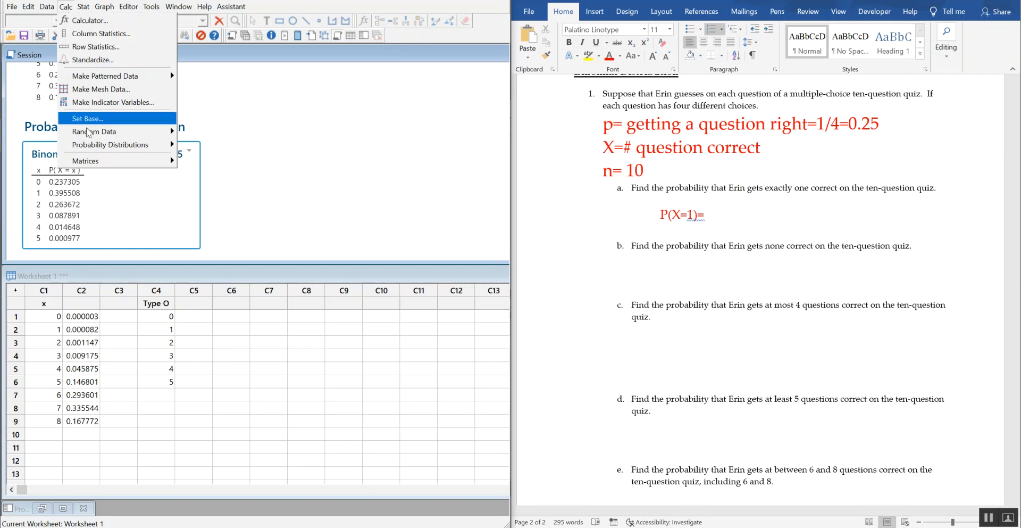
mouse_move(95, 152)
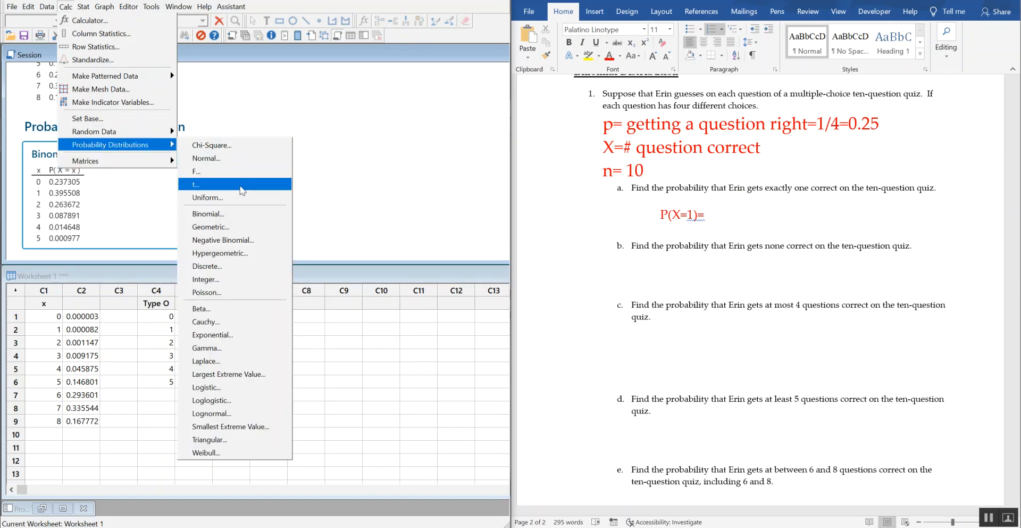
key(ctrl+e)
drag(262, 181, 237, 120)
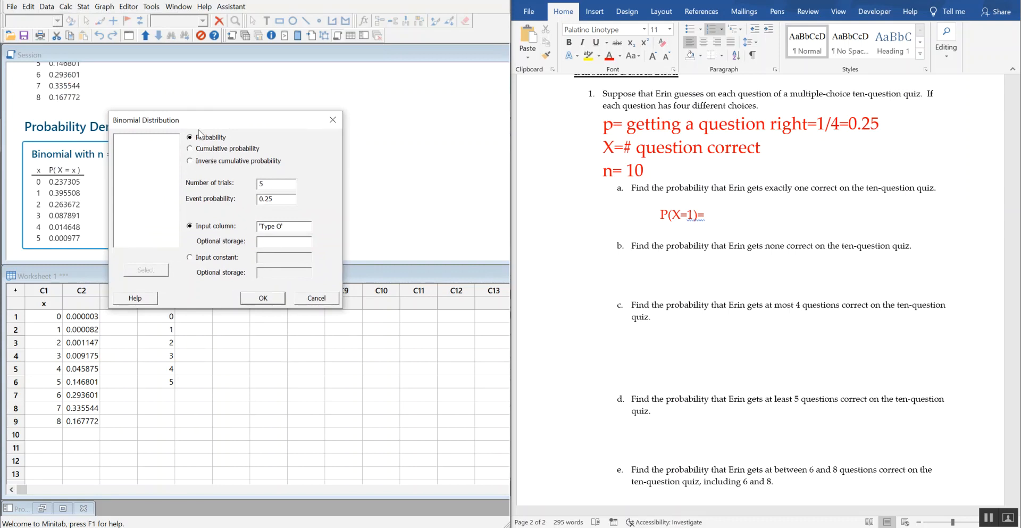
click(189, 258)
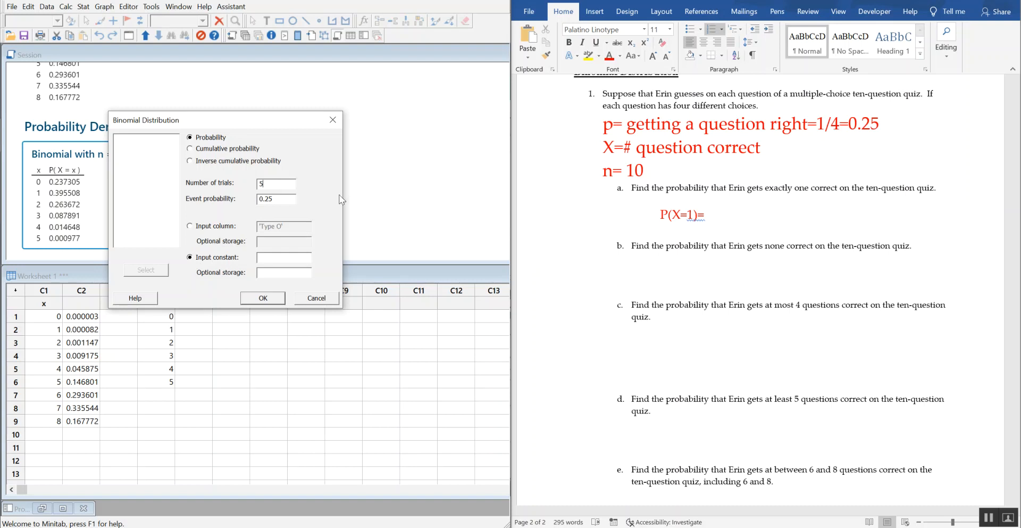
key(BackSpace)
text(10)
click(274, 299)
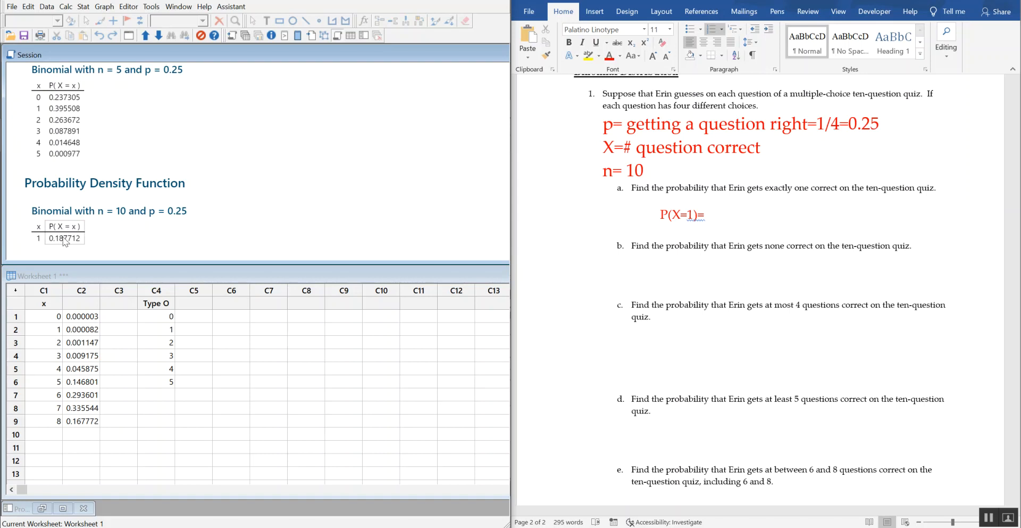
Complete part a's answer in Word by entering 0.187712 after "P(X=1)=".
click(682, 229)
click(724, 213)
text(0.187712)
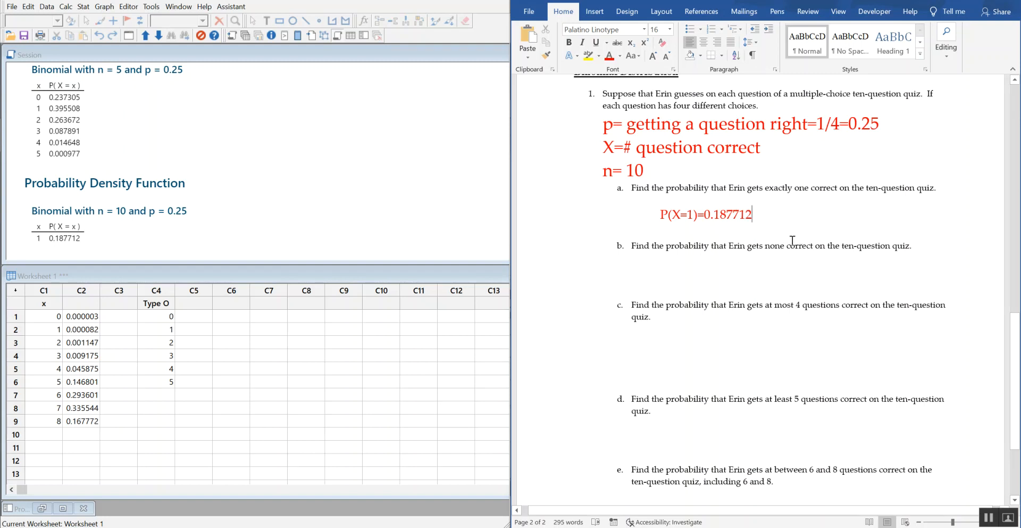
Write "P(X=0)=" in red text at size 18 below part b.
click(672, 281)
click(653, 56)
click(653, 55)
click(653, 55)
click(646, 267)
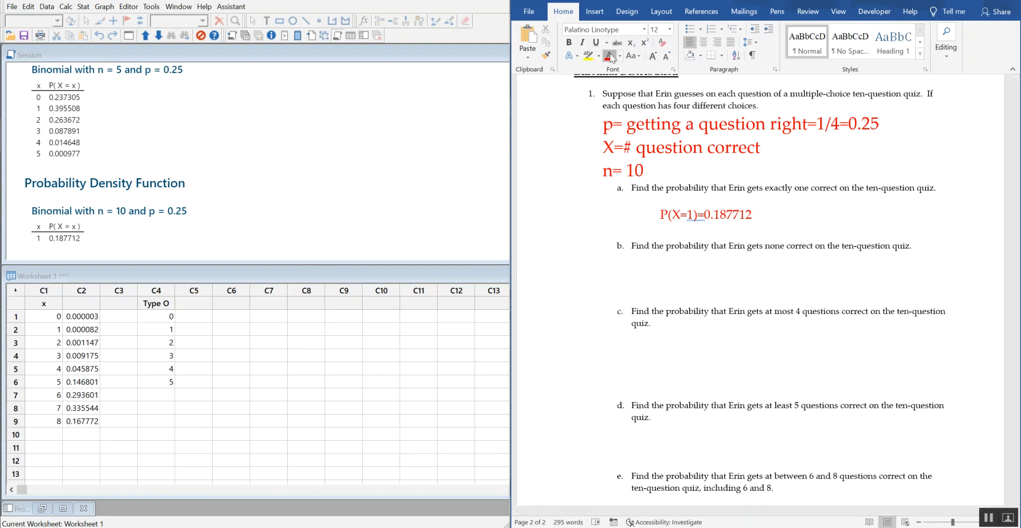
click(654, 56)
click(654, 55)
click(655, 56)
text(P(X=0)=)
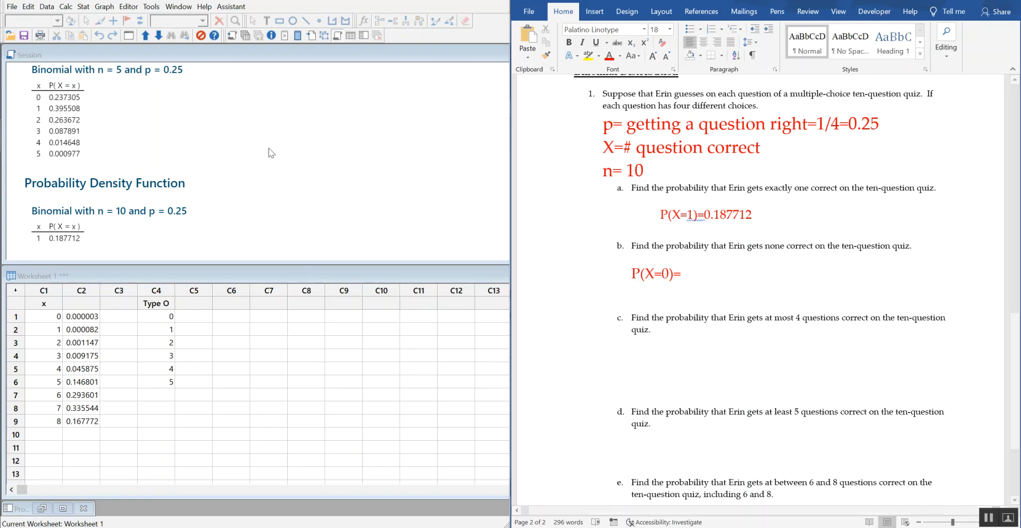
In Minitab, rerun the binomial probability with 10 trials, event probability 0.25 and input constant 0.
click(128, 36)
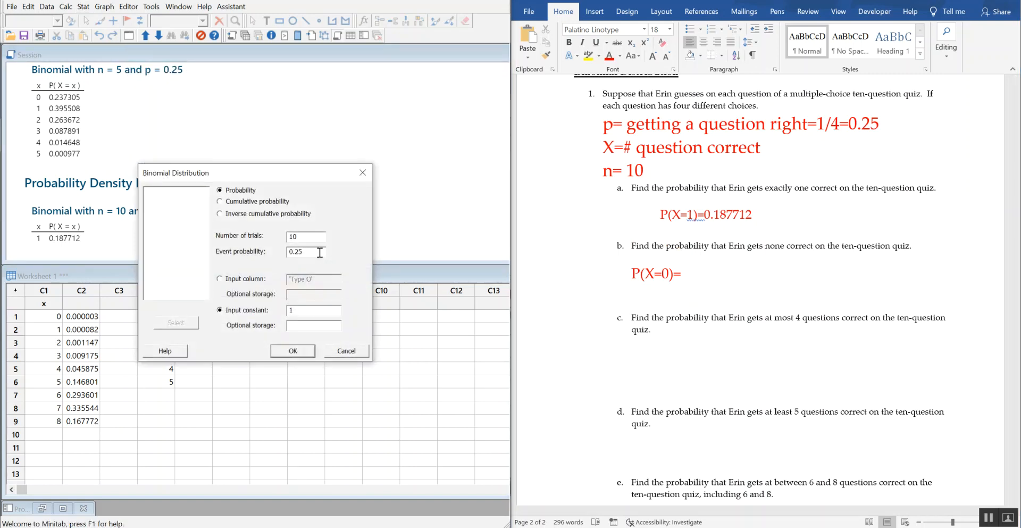
click(317, 311)
text(0)
click(291, 352)
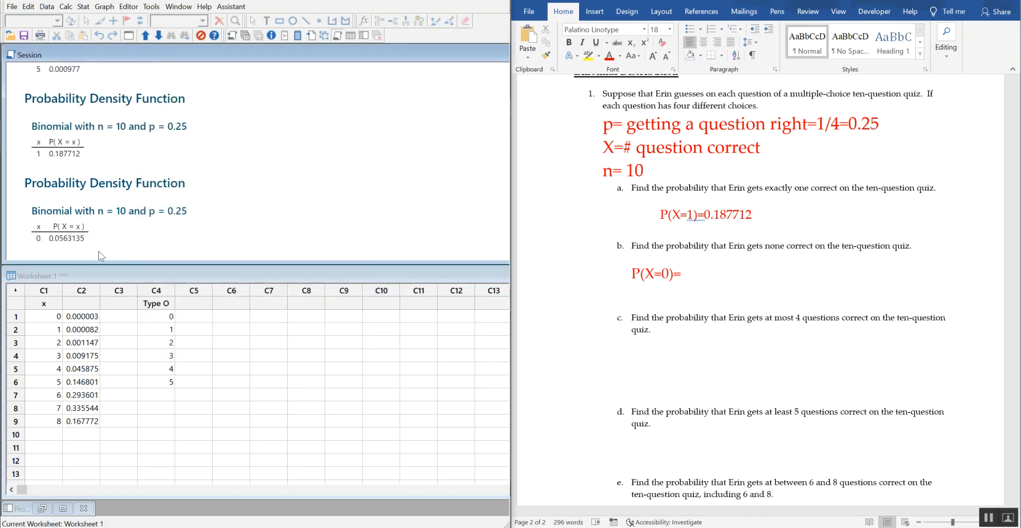
Complete part b's answer in Word by entering 0.0563135 after "P(X=0)=".
click(694, 272)
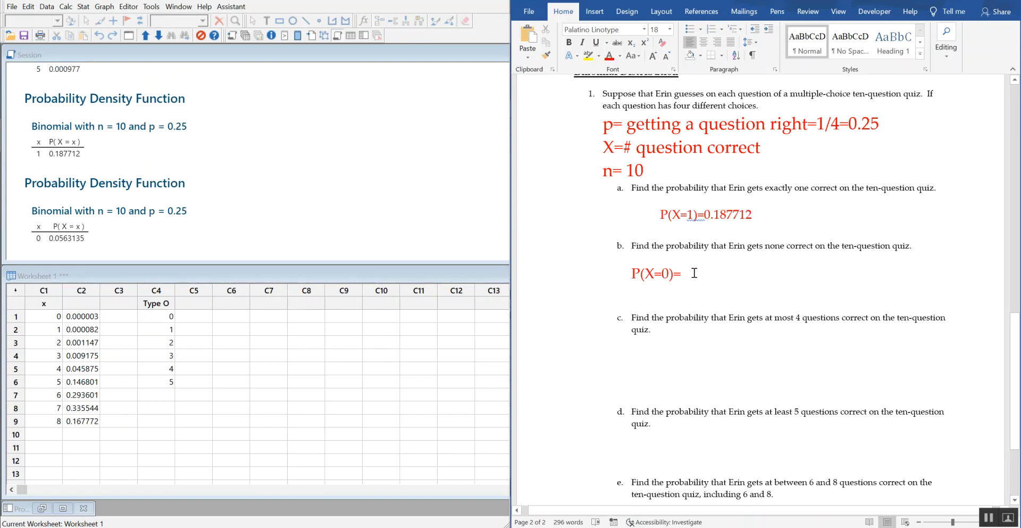
text(0.05)
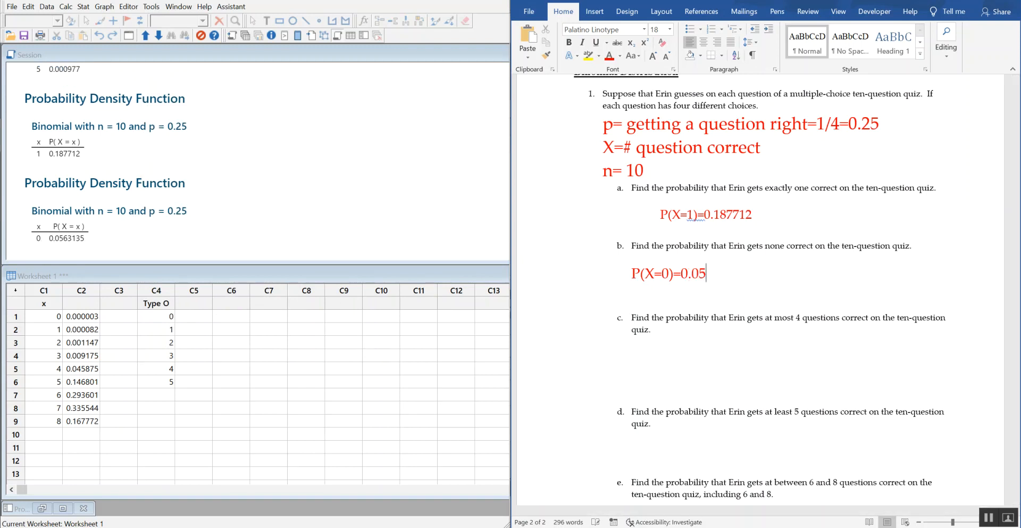
text(6135)
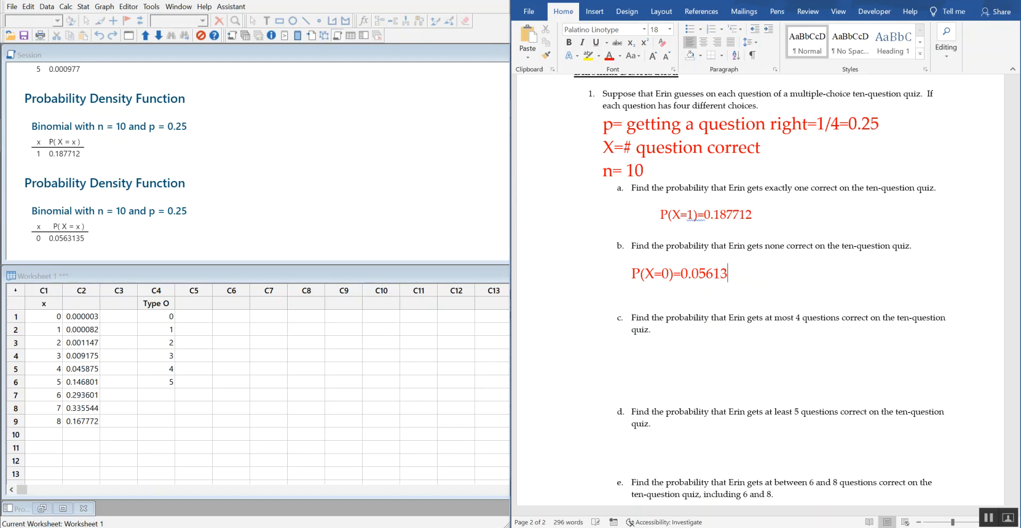
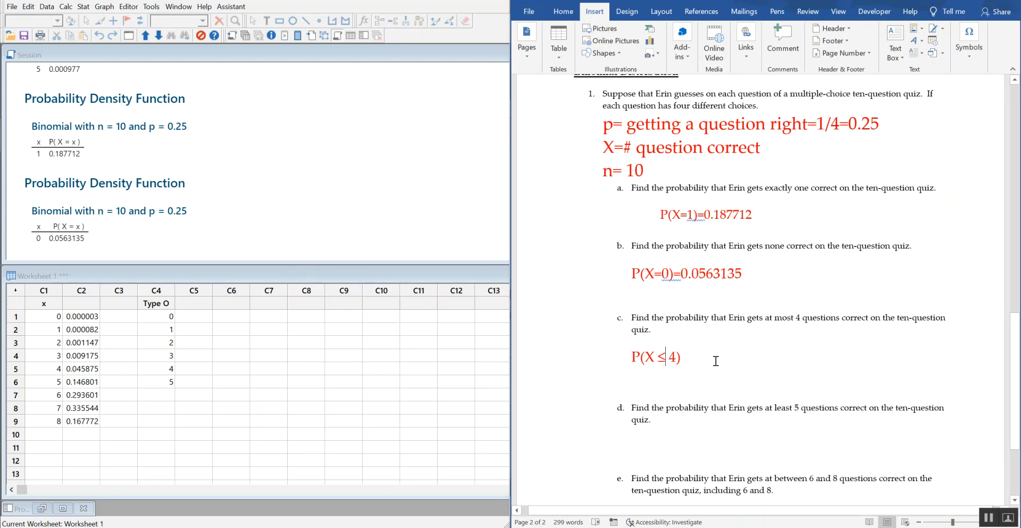
Append "=" to "P(X ≤ 4)" in part c, and compute Minitab's cumulative binomial probability for 10 trials, event probability 0.25 and input constant 4.
scroll(713, 354, down, 2)
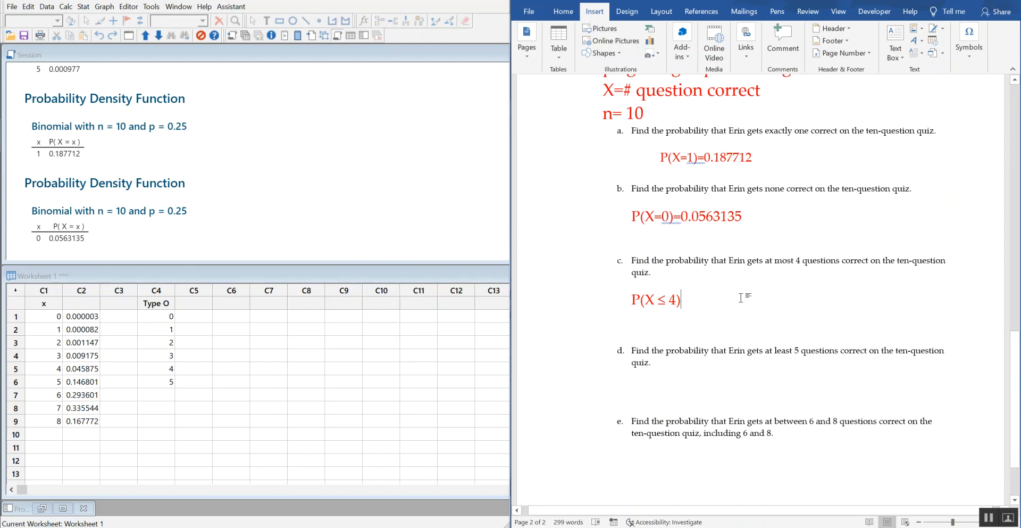
text(=)
click(66, 8)
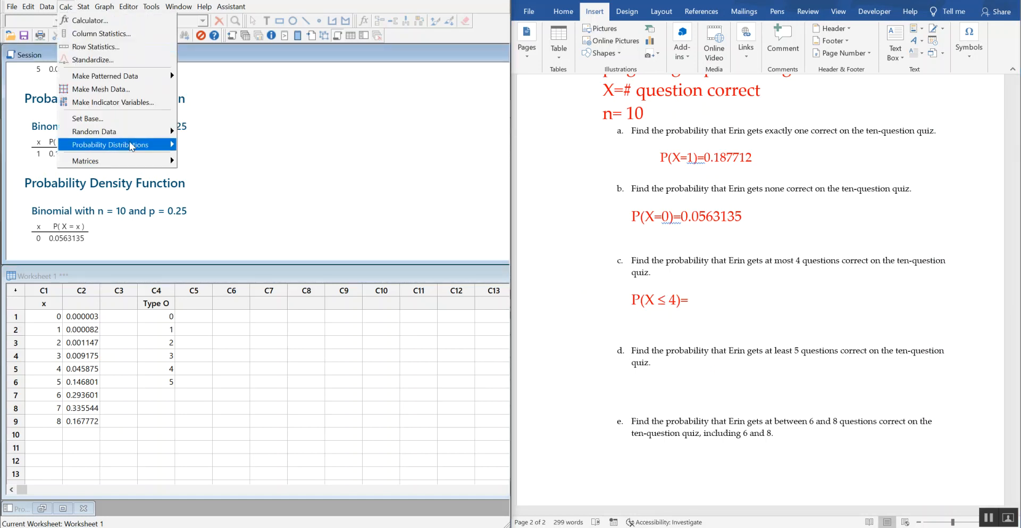
mouse_move(130, 145)
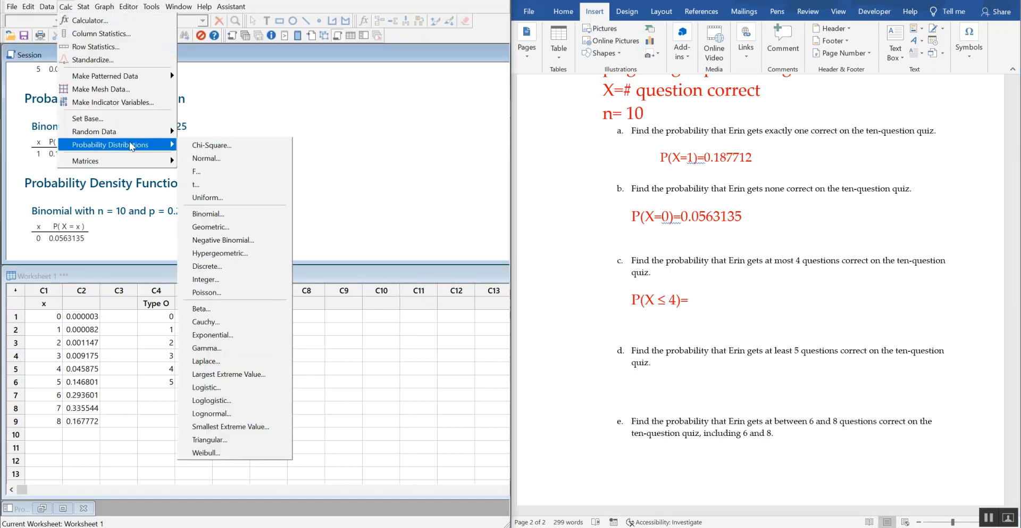
click(247, 213)
drag(252, 164, 251, 104)
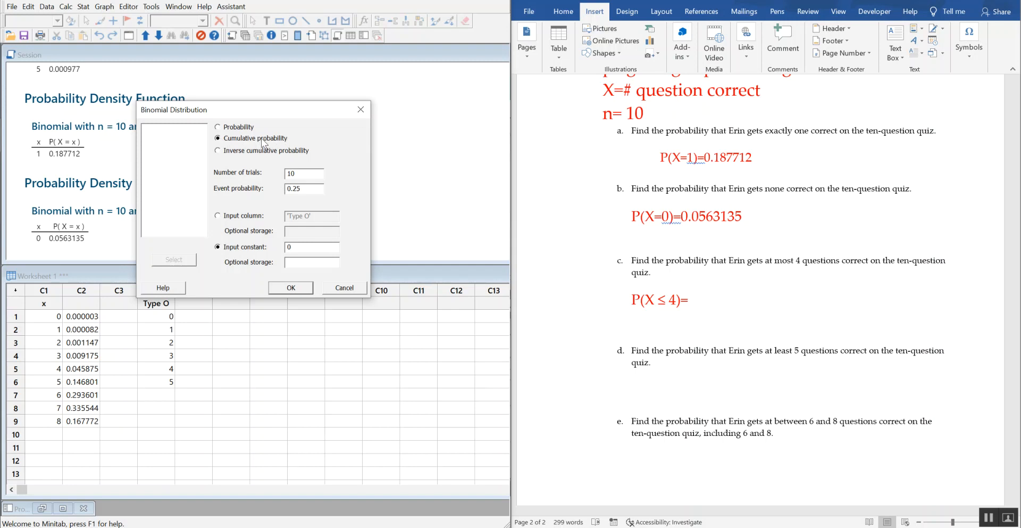
click(322, 250)
key(BackSpace)
click(291, 287)
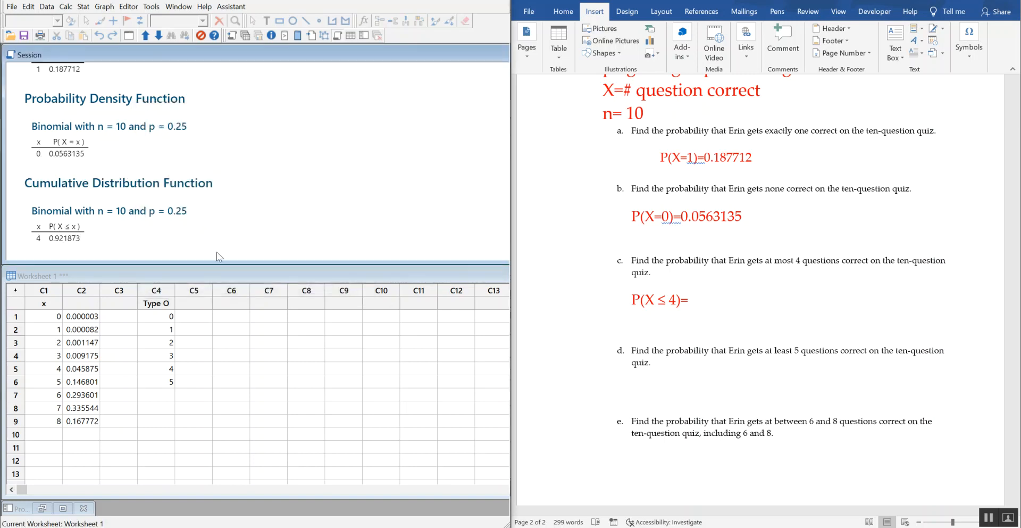
Complete part c's answer in Word by entering 0.921873 after "P(X ≤ 4)=".
click(696, 299)
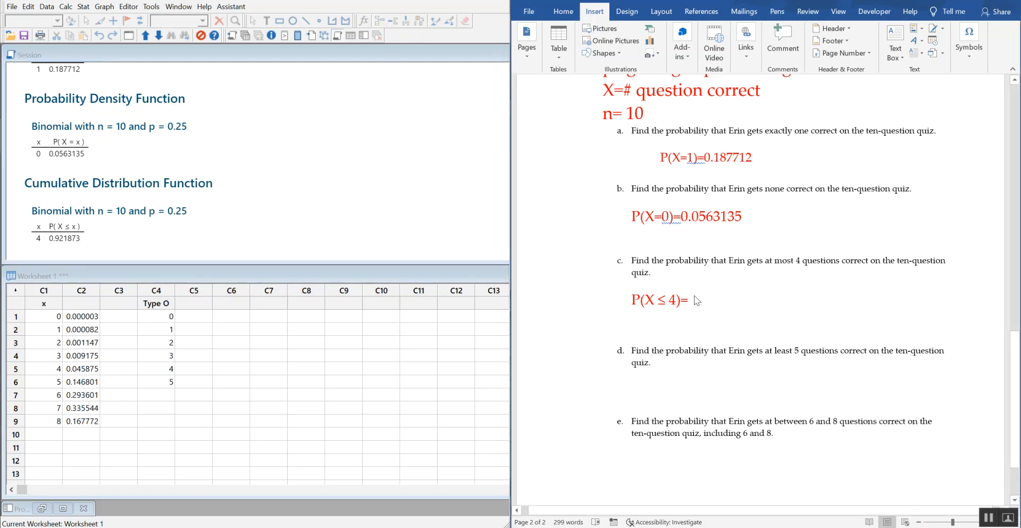
text(0.921)
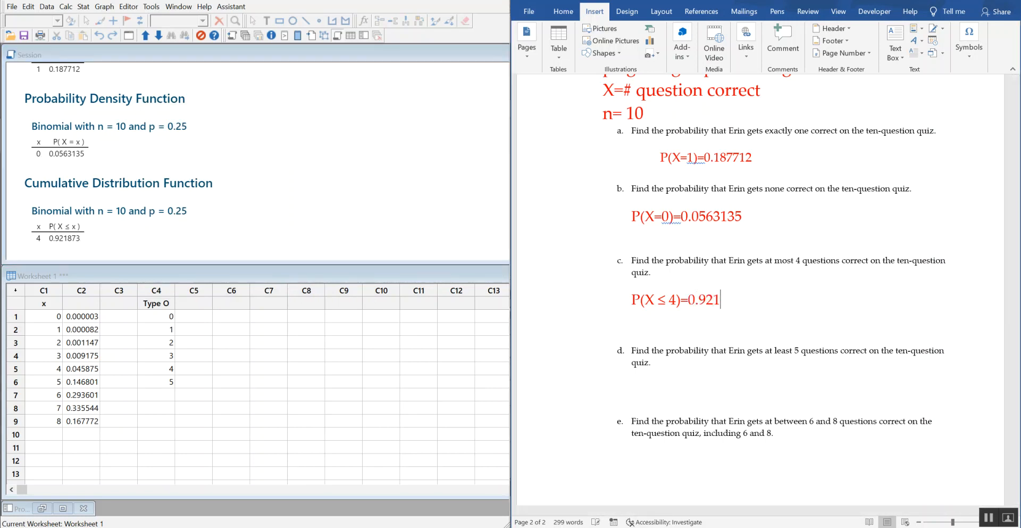
text(873)
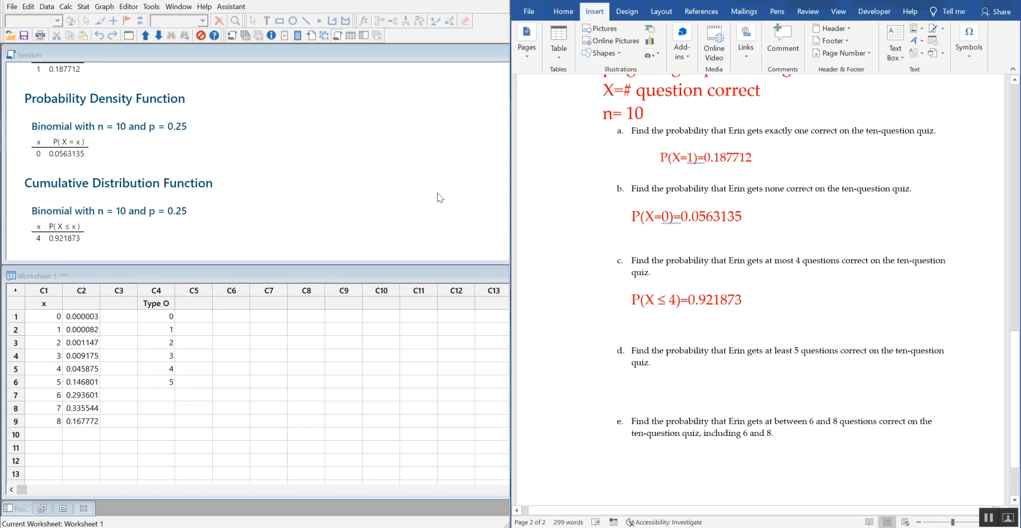
click(60, 239)
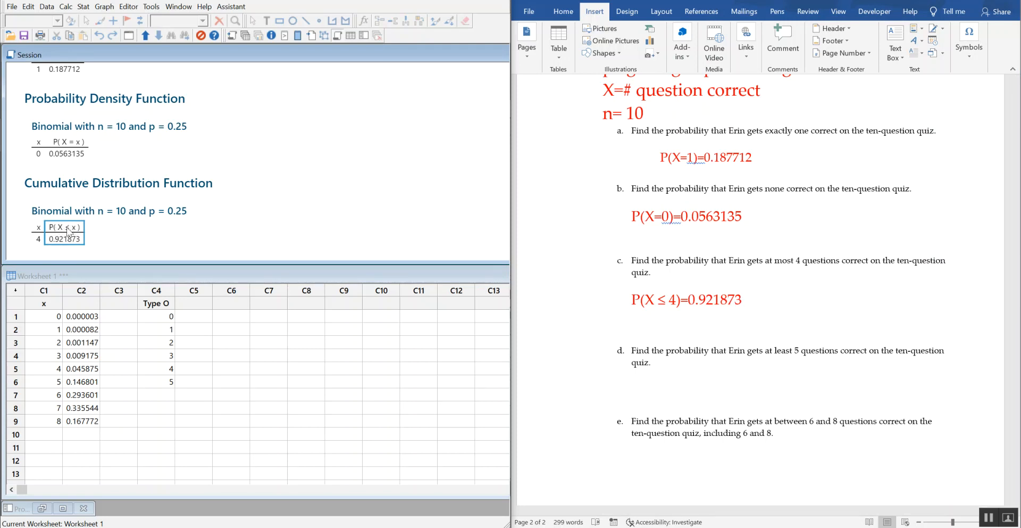
click(203, 225)
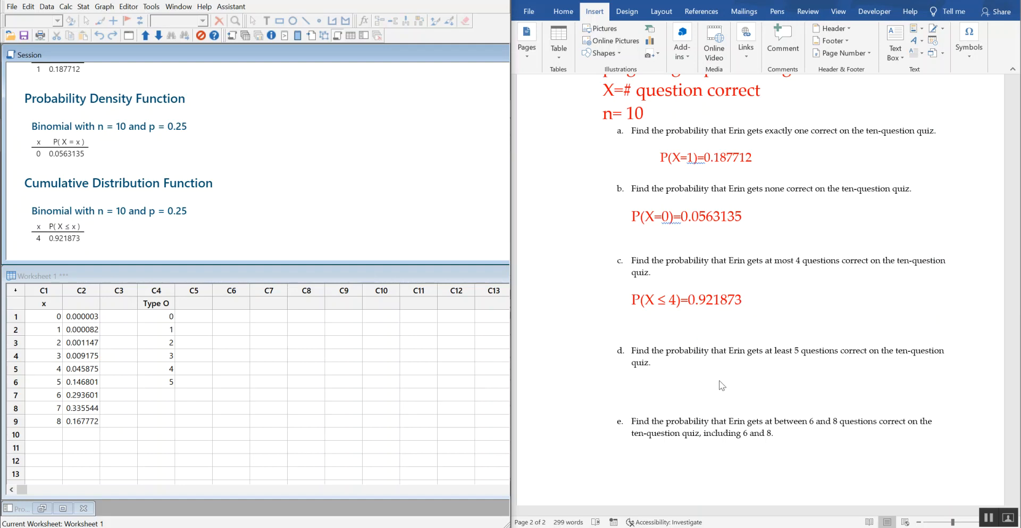
In Minitab, set up a View Probability distribution plot using the Binomial distribution with 10 trials and event probability 0.25.
scroll(735, 358, down, 1)
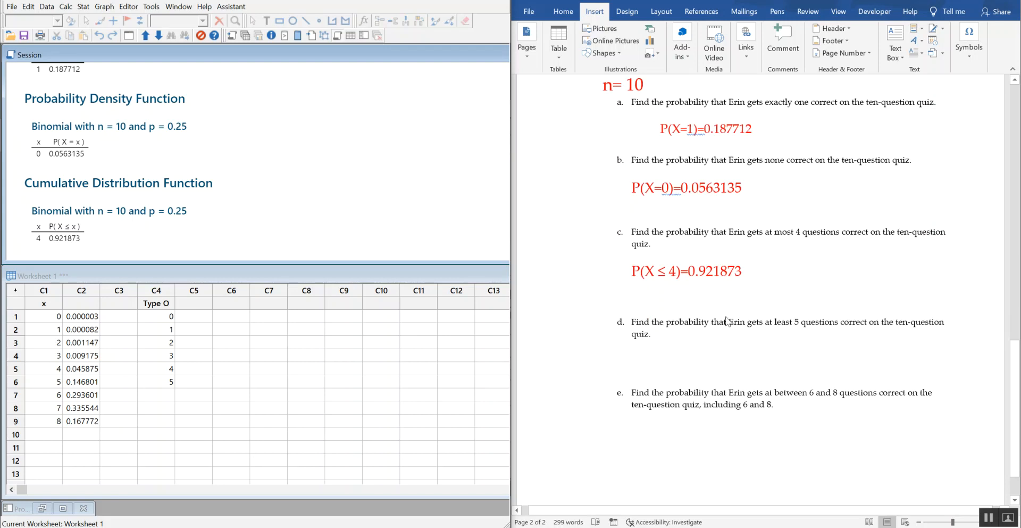
click(634, 294)
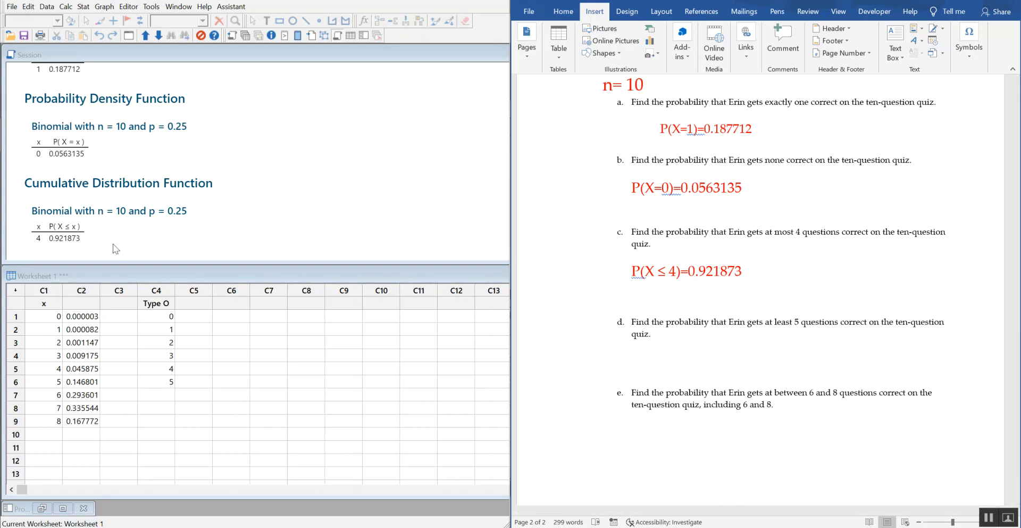
click(104, 8)
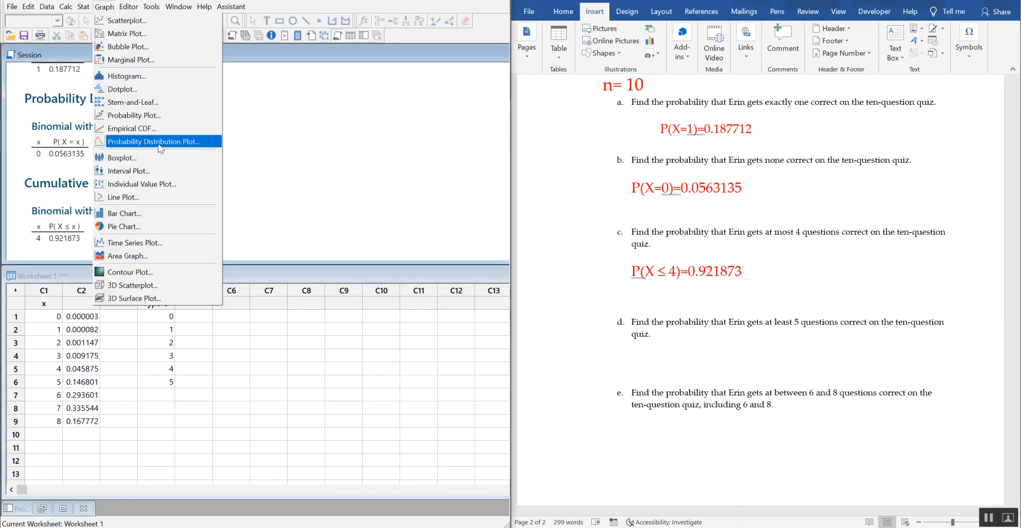
click(174, 142)
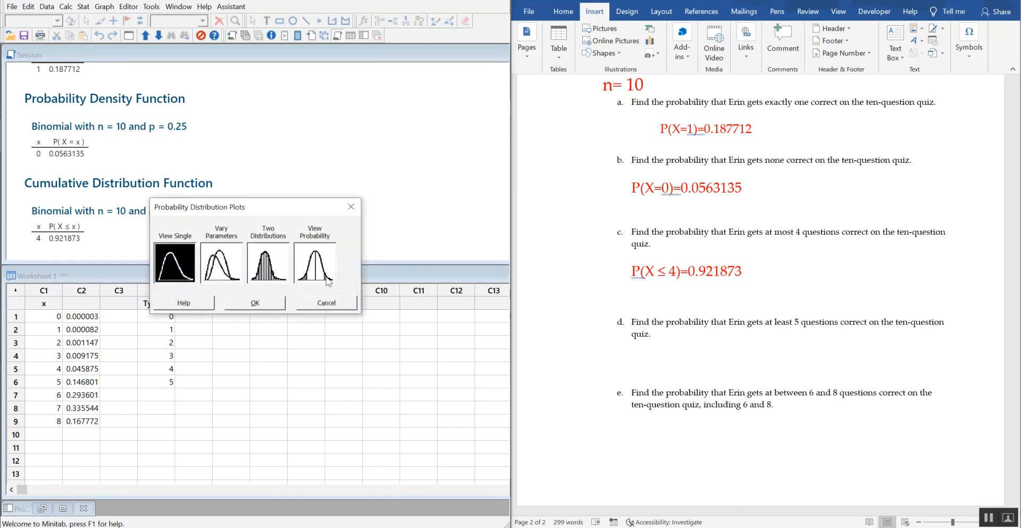
click(326, 278)
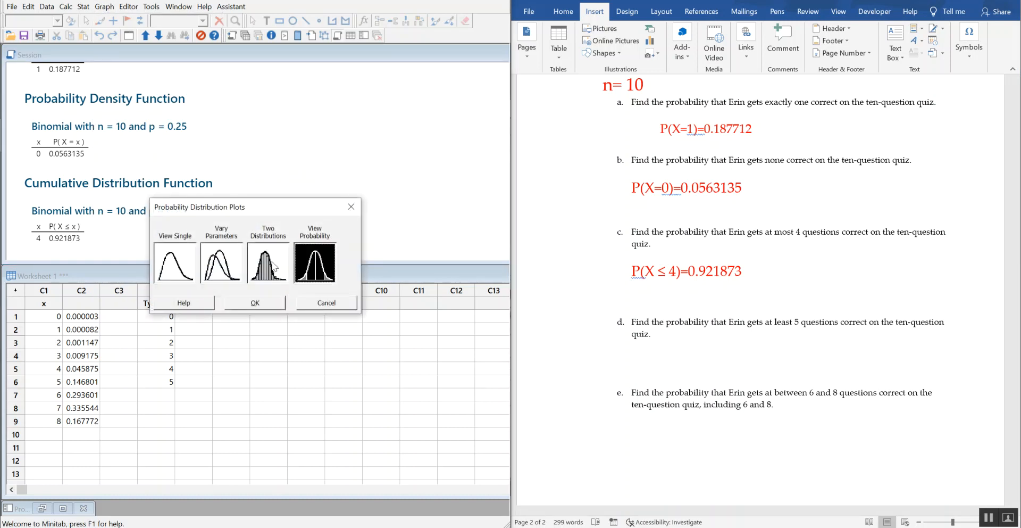
click(258, 302)
drag(249, 154, 216, 111)
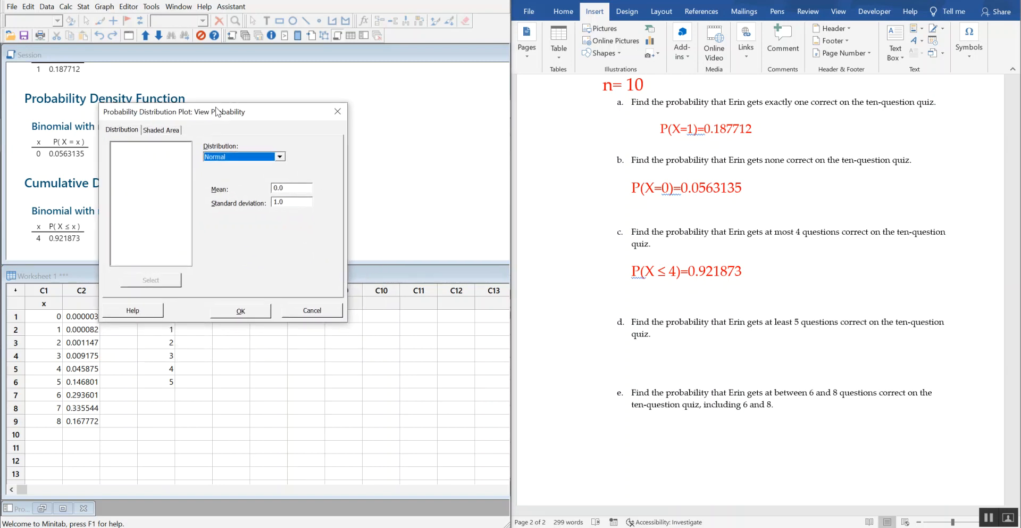
click(241, 155)
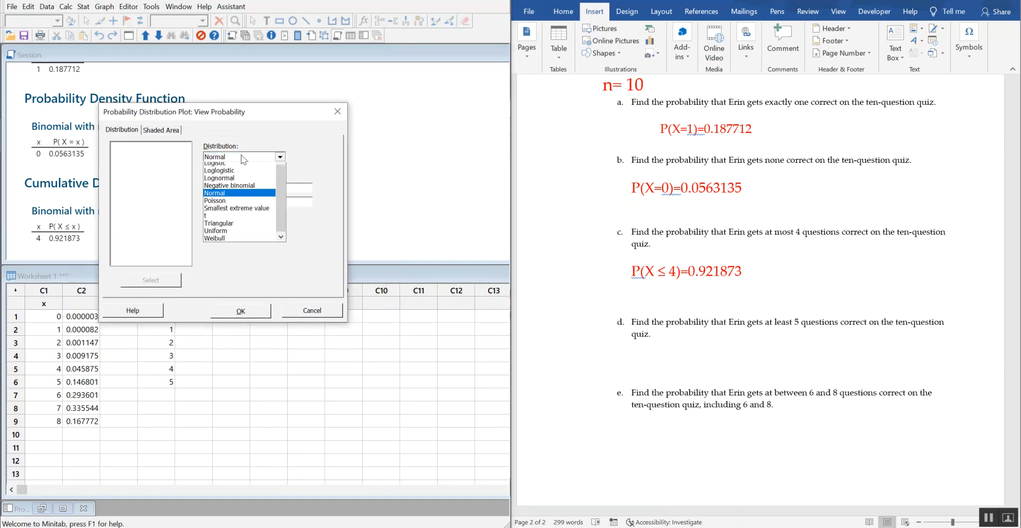
scroll(244, 186, up, 4)
scroll(244, 189, up, 1)
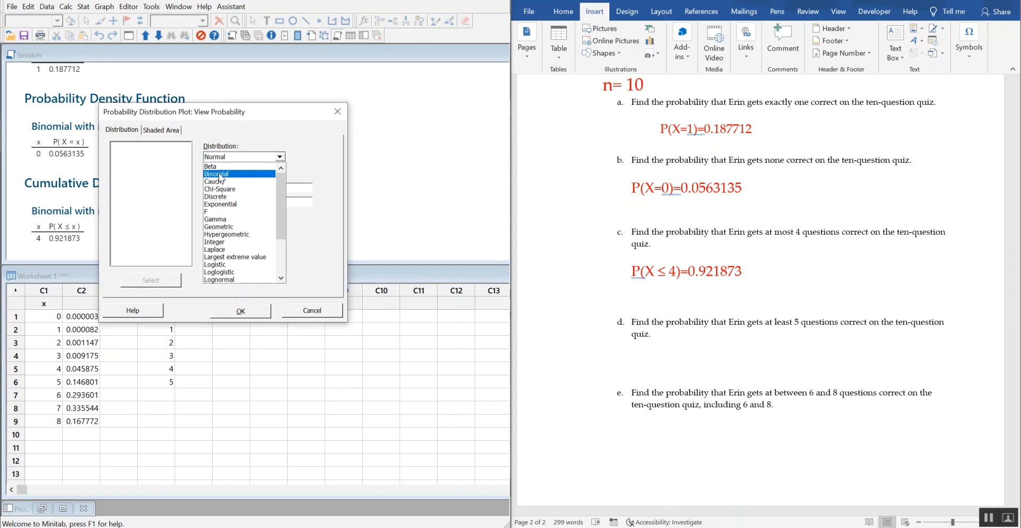
click(220, 175)
click(270, 187)
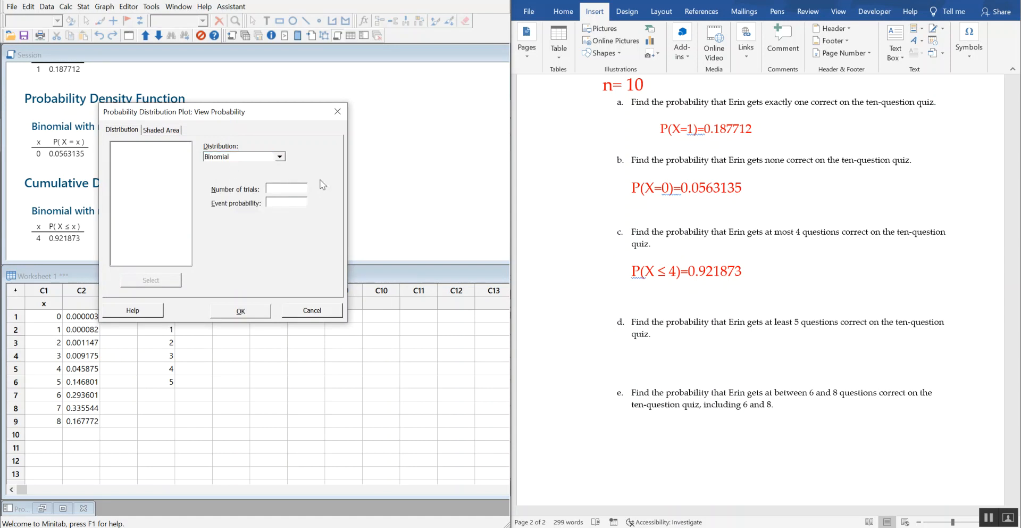
text(10)
click(286, 200)
text(0.25)
Define the shaded area by X value as the left tail with X value 4, and create the plot.
click(163, 130)
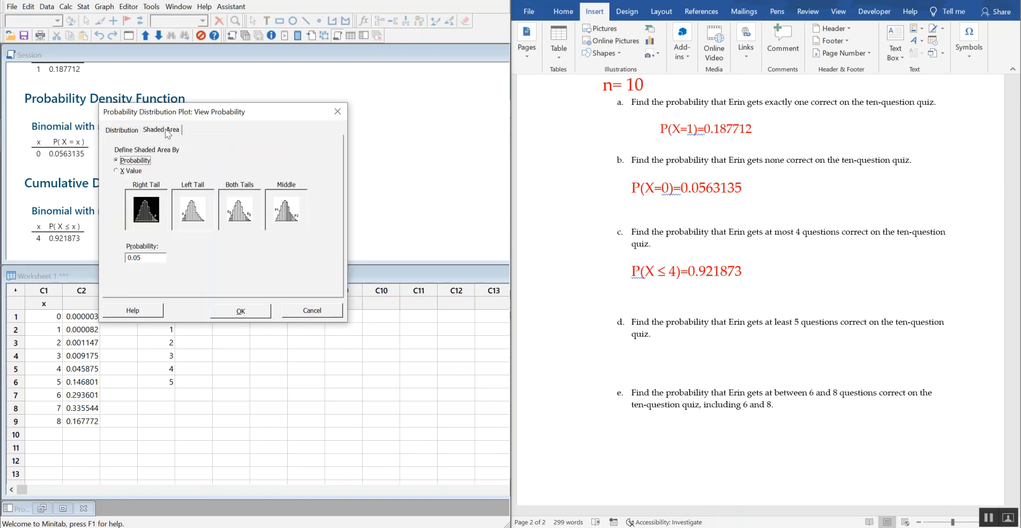
click(118, 171)
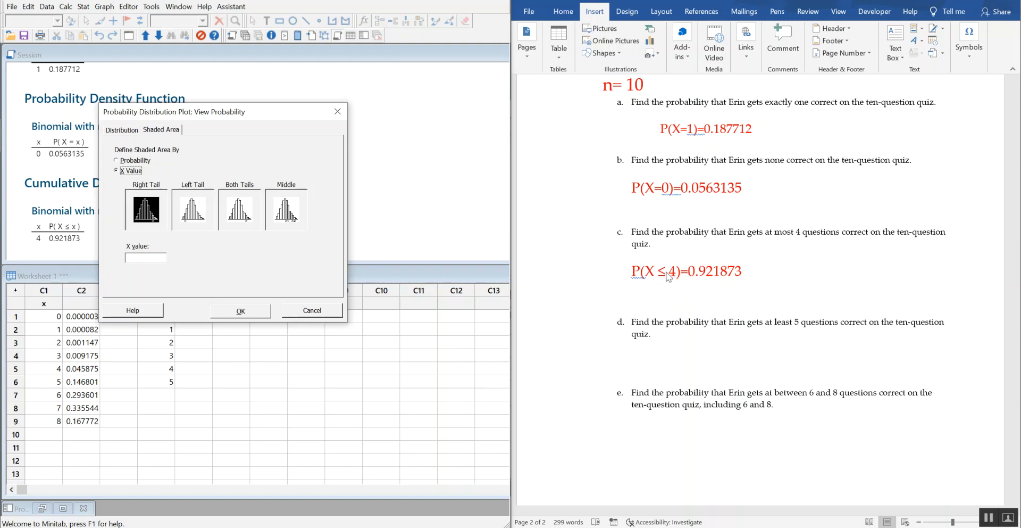
click(197, 209)
click(149, 258)
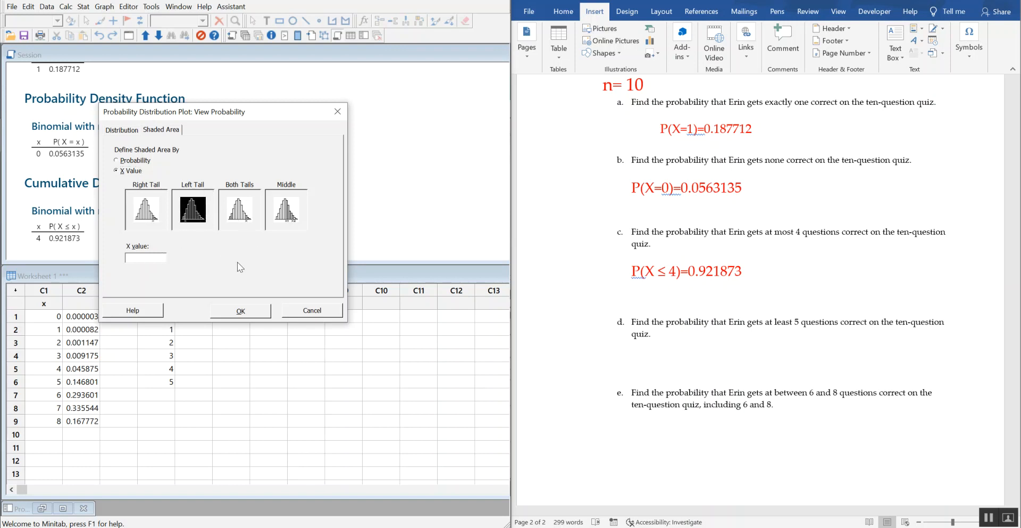
text(4)
click(235, 312)
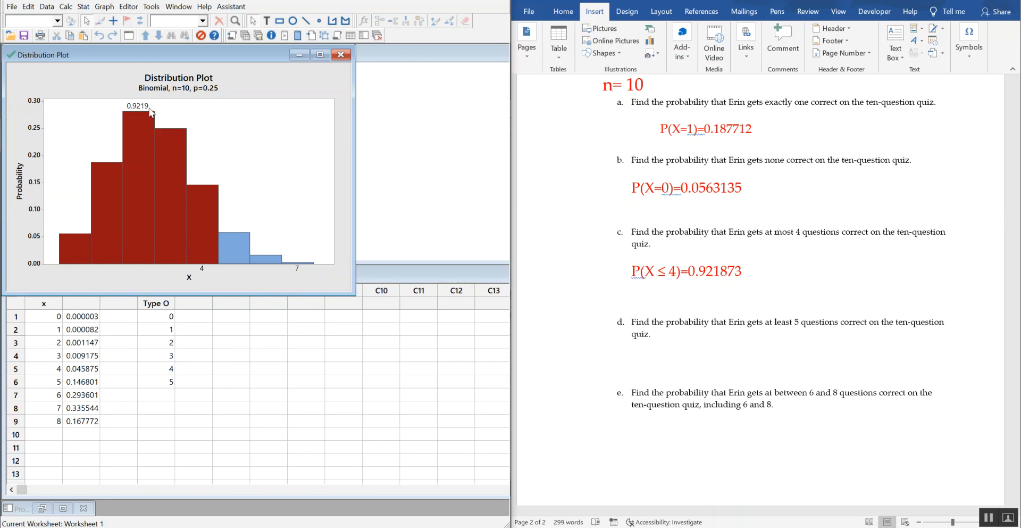
Copy the finished distribution plot and paste it into the Word document below part c's answer.
right_click(273, 79)
click(319, 228)
click(642, 302)
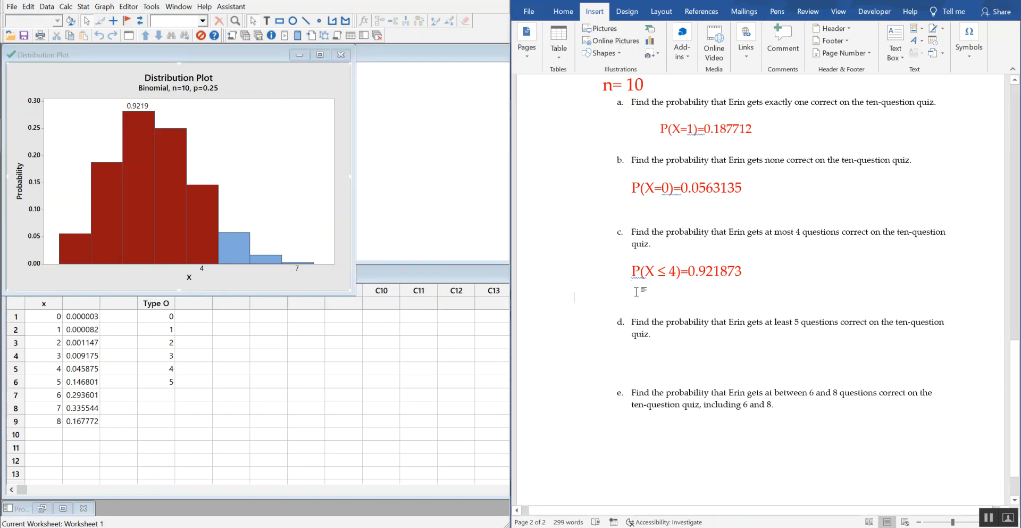
right_click(643, 288)
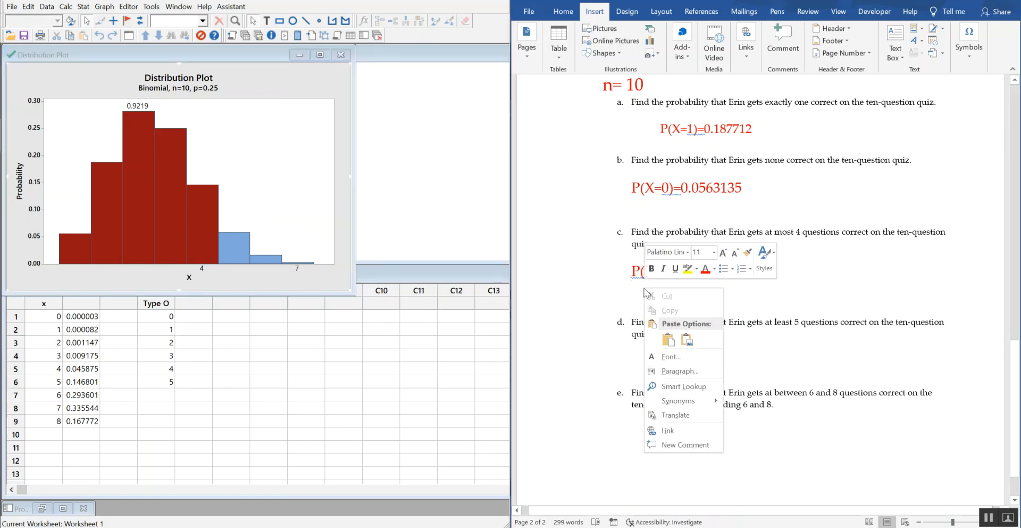
click(668, 339)
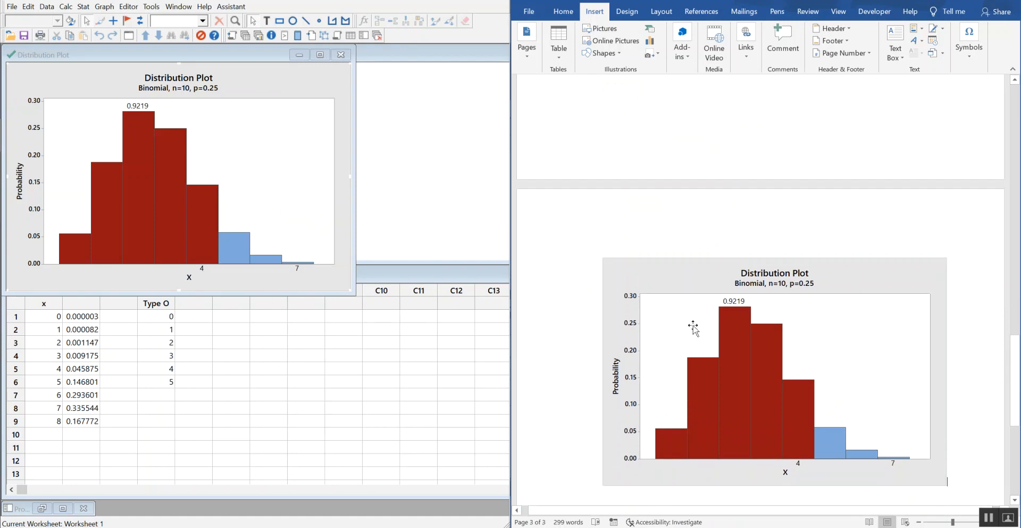
scroll(658, 160, up, 3)
scroll(750, 250, down, 6)
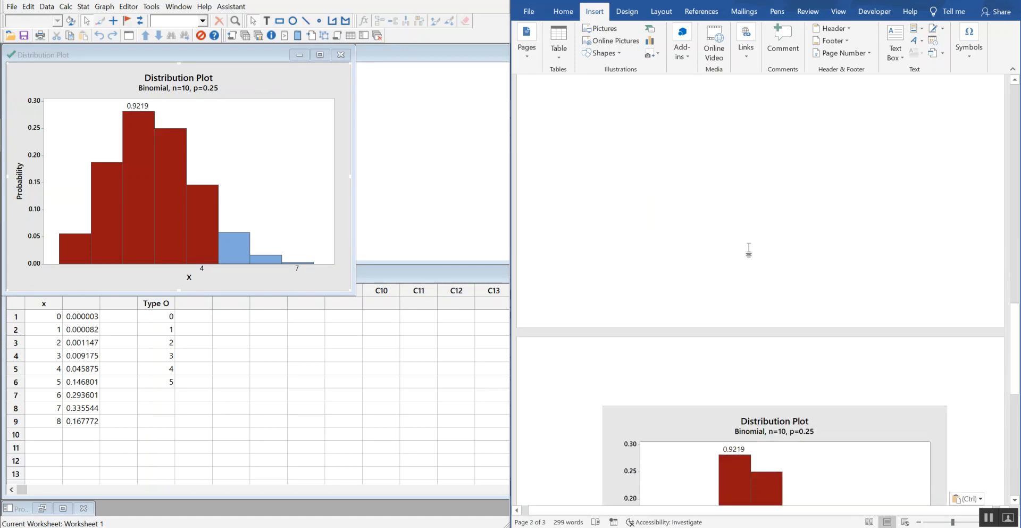
scroll(750, 258, down, 2)
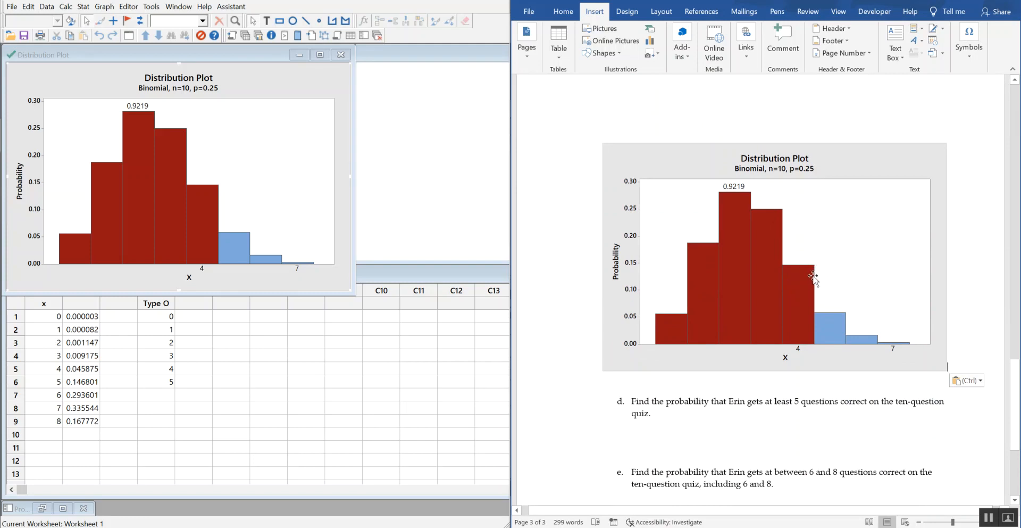
scroll(756, 301, down, 2)
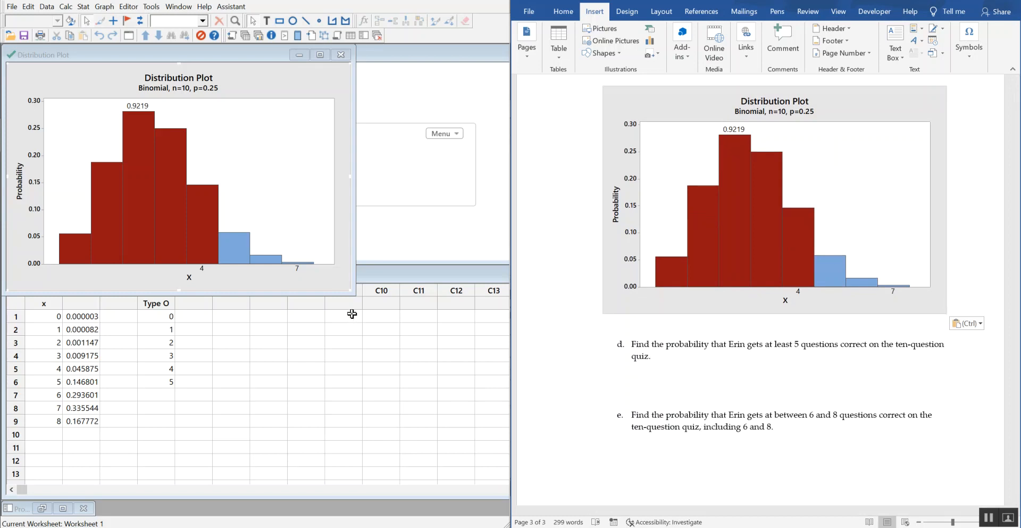
Enlarge Minitab's distribution plot window and inspect the individual bar probabilities for X = 1, 0 and 6 against the Word answers.
drag(350, 291, 510, 400)
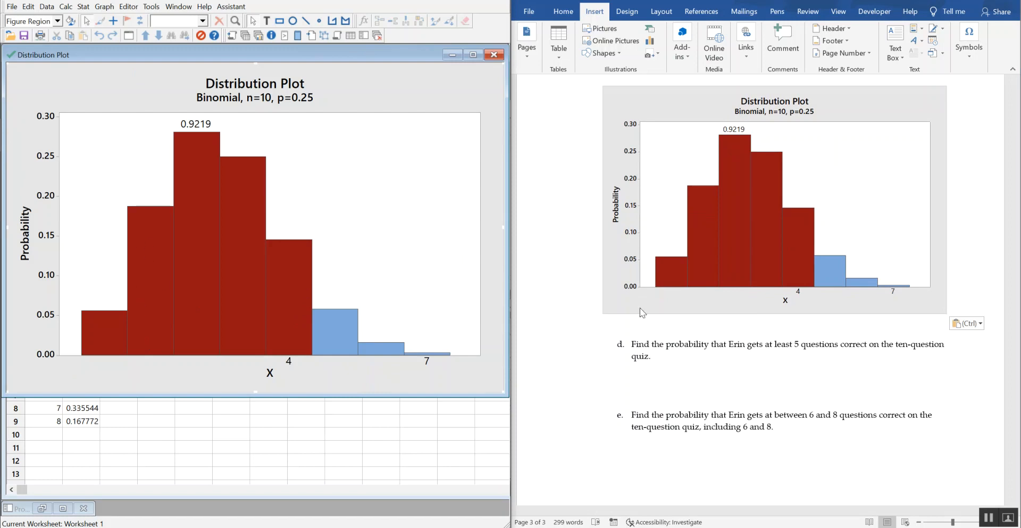
scroll(788, 319, up, 10)
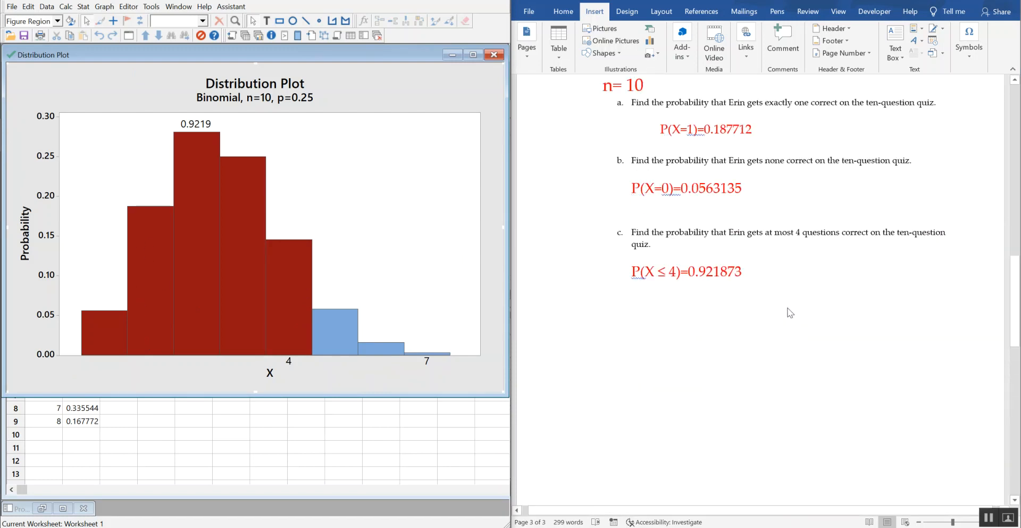
scroll(790, 312, up, 3)
scroll(790, 313, down, 2)
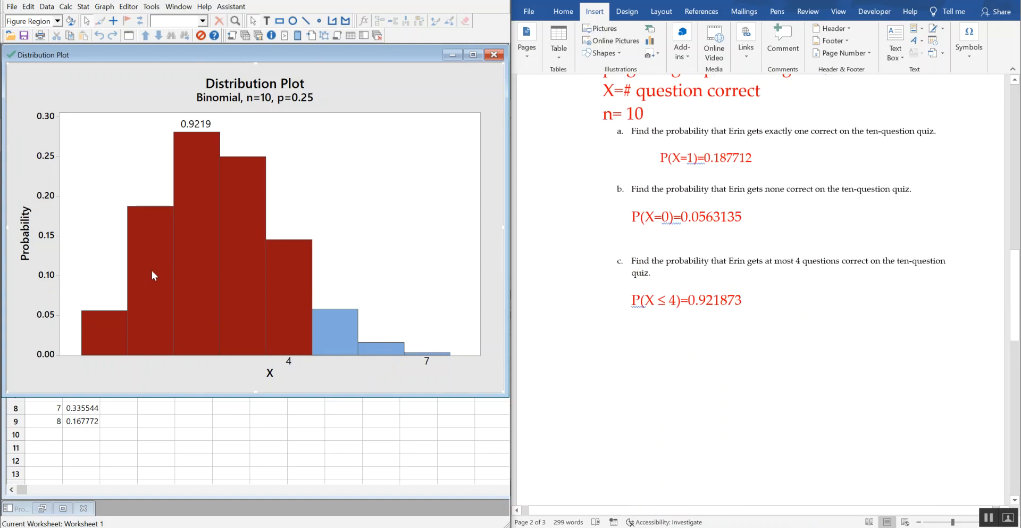
mouse_move(152, 271)
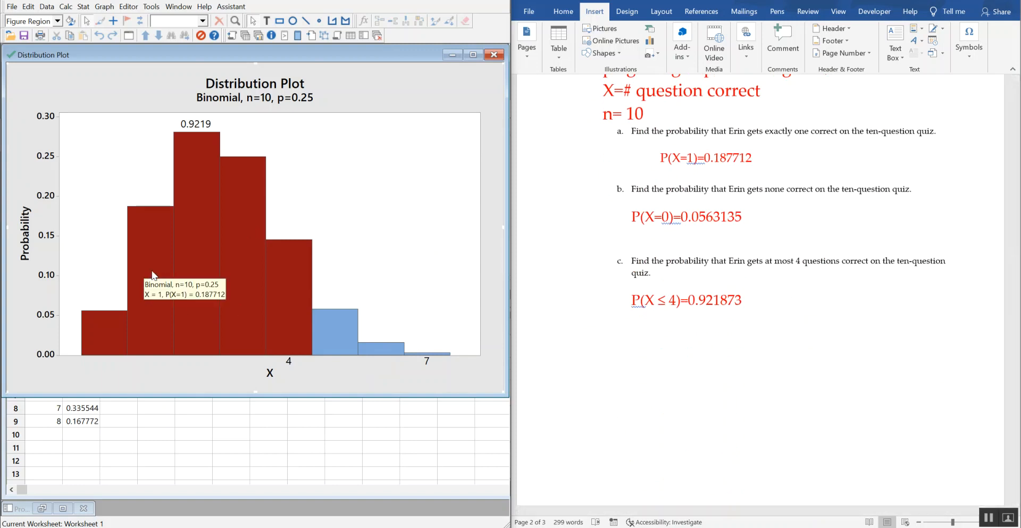
mouse_move(102, 335)
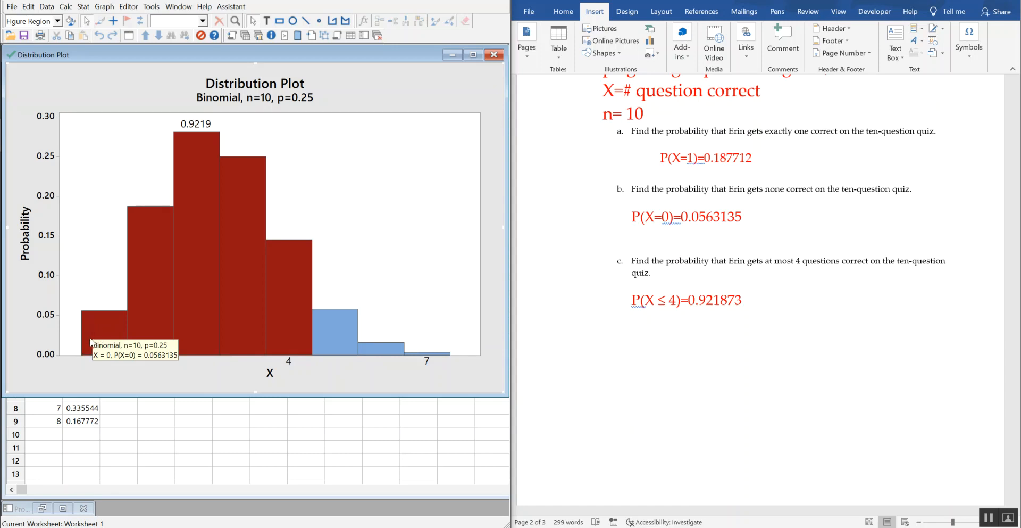
mouse_move(377, 351)
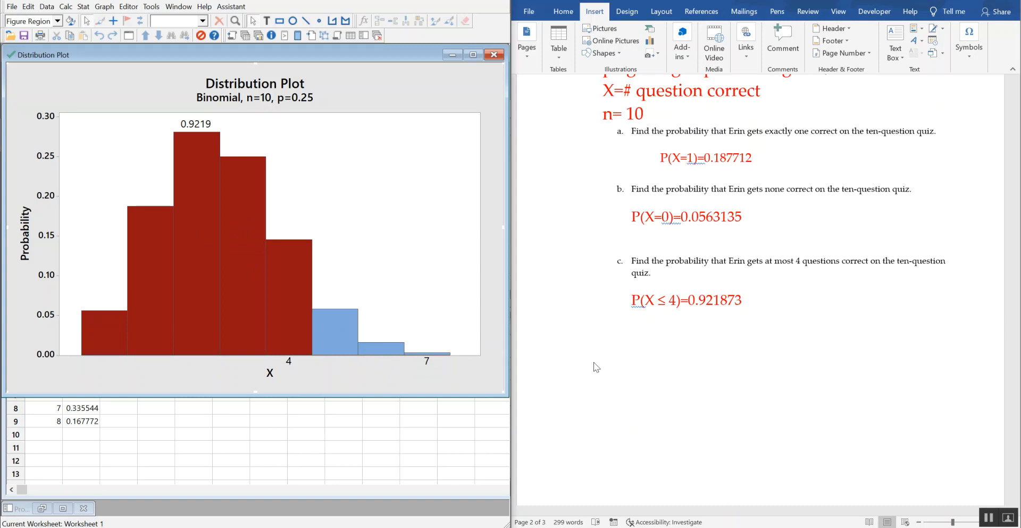
In the Word document, add blank lines below parts d and e to make room for the answers.
click(709, 351)
scroll(846, 351, down, 3)
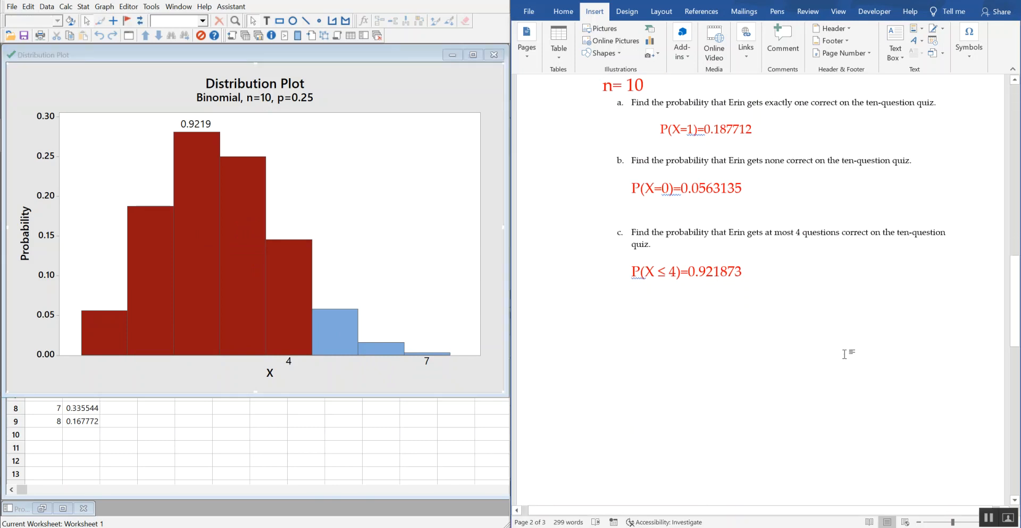
scroll(846, 353, down, 15)
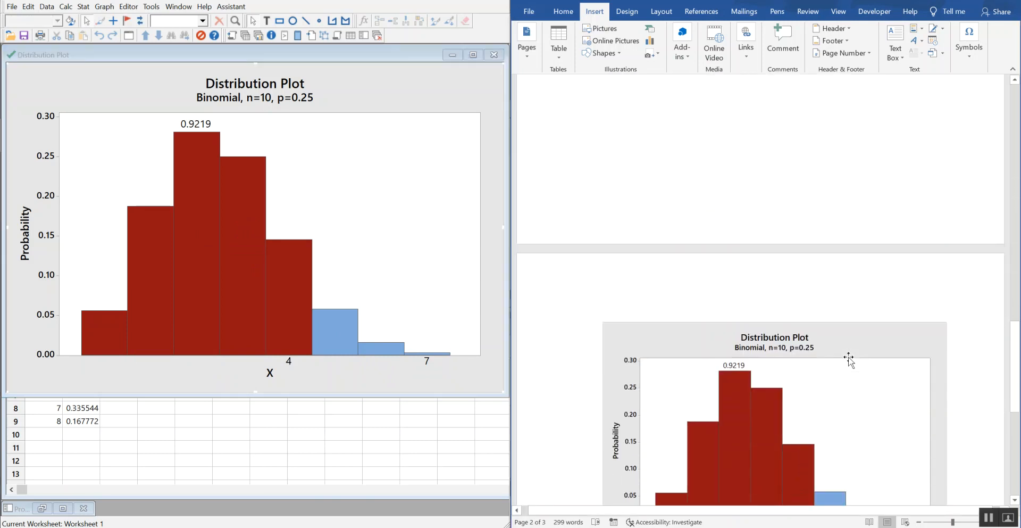
scroll(848, 356, down, 10)
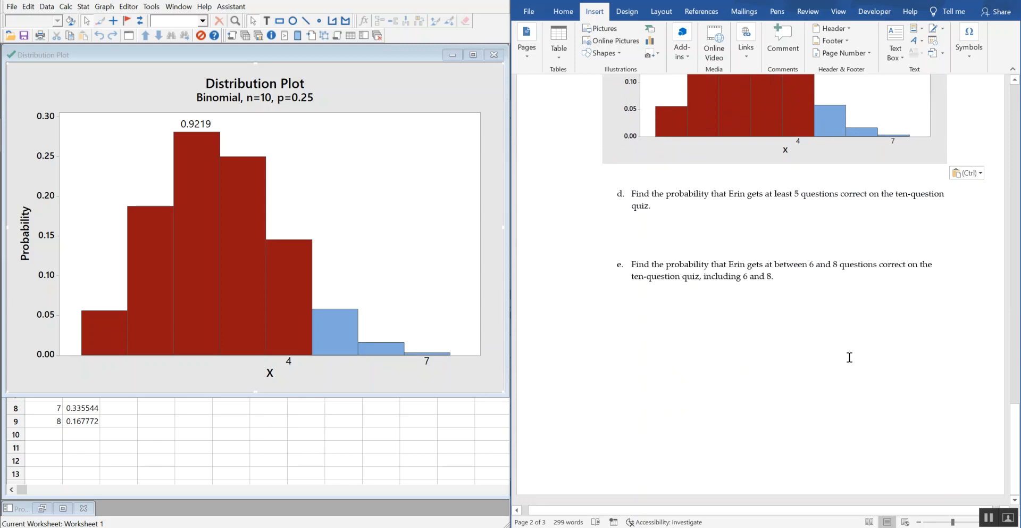
click(648, 231)
key(Return)
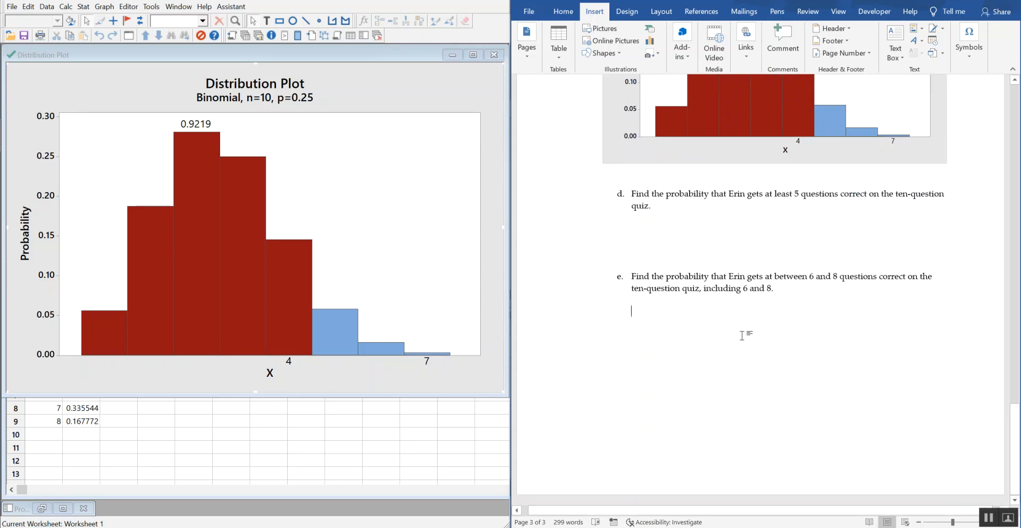
key(Return)
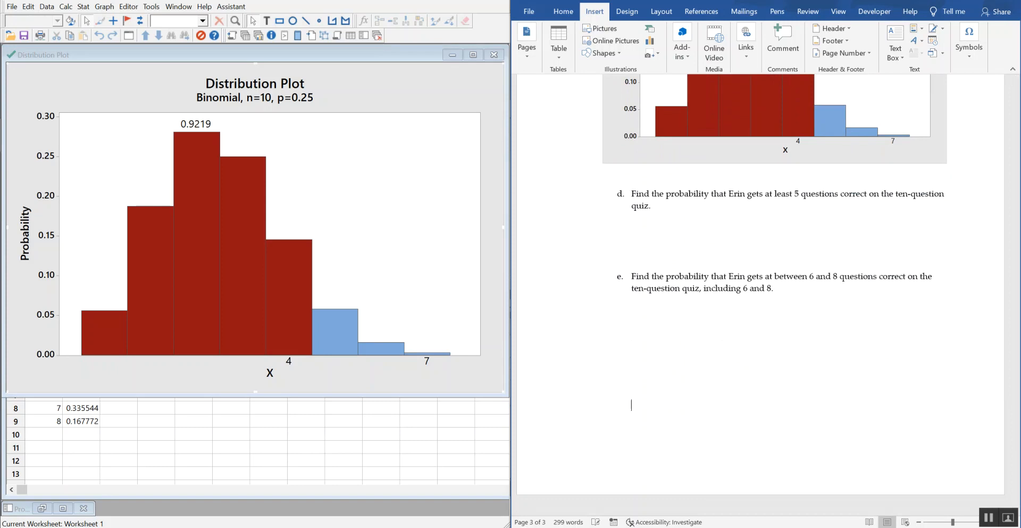
key(Return)
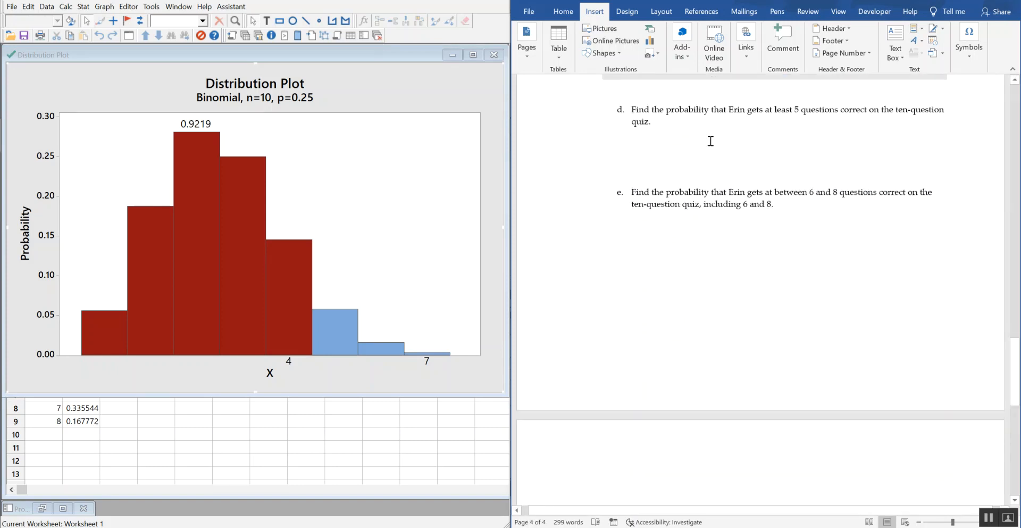
scroll(798, 129, up, 1)
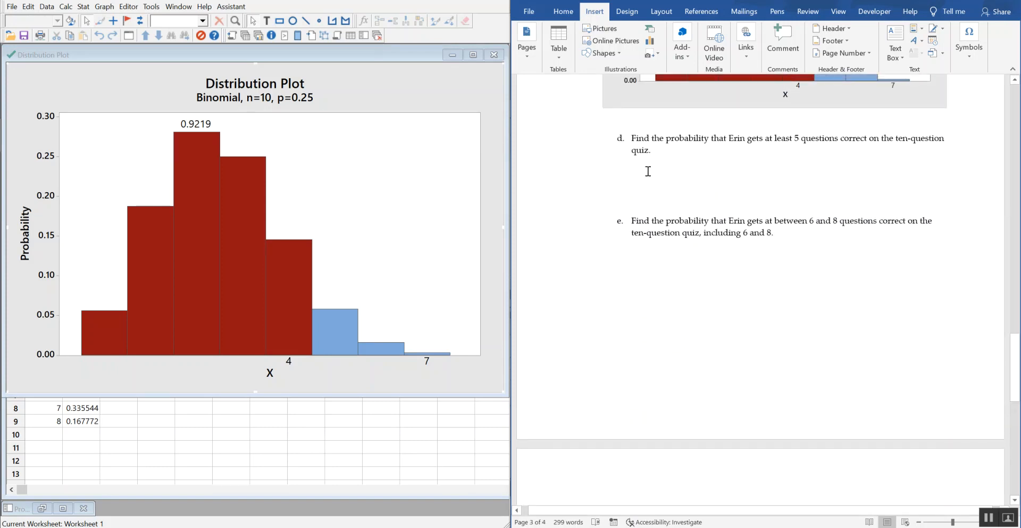
In the Word document below part d, write P(X 5) in red 20-point text, leaving a gap between X and 5 for a symbol.
click(564, 11)
key(Tab)
key(Tab)
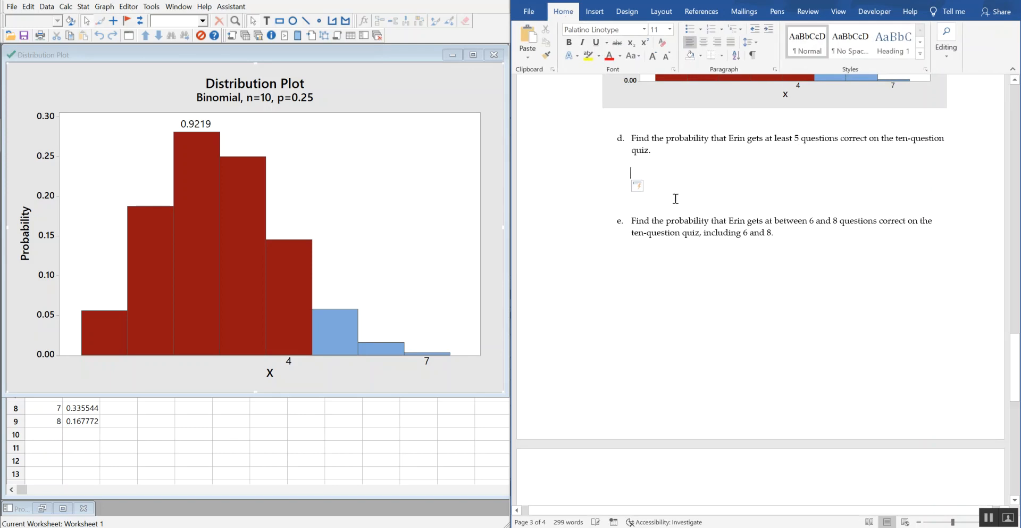
click(654, 56)
click(654, 55)
click(653, 55)
click(654, 56)
click(654, 56)
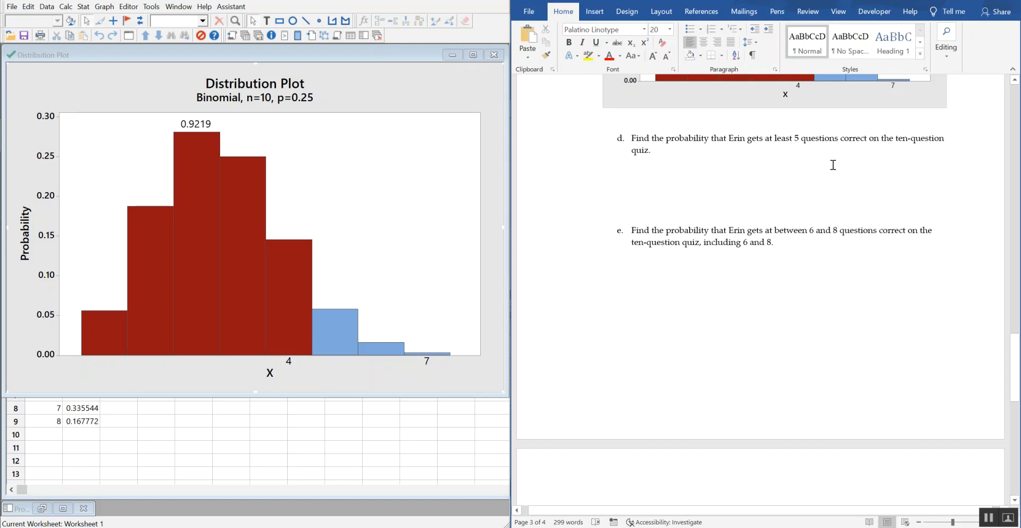
text(P)
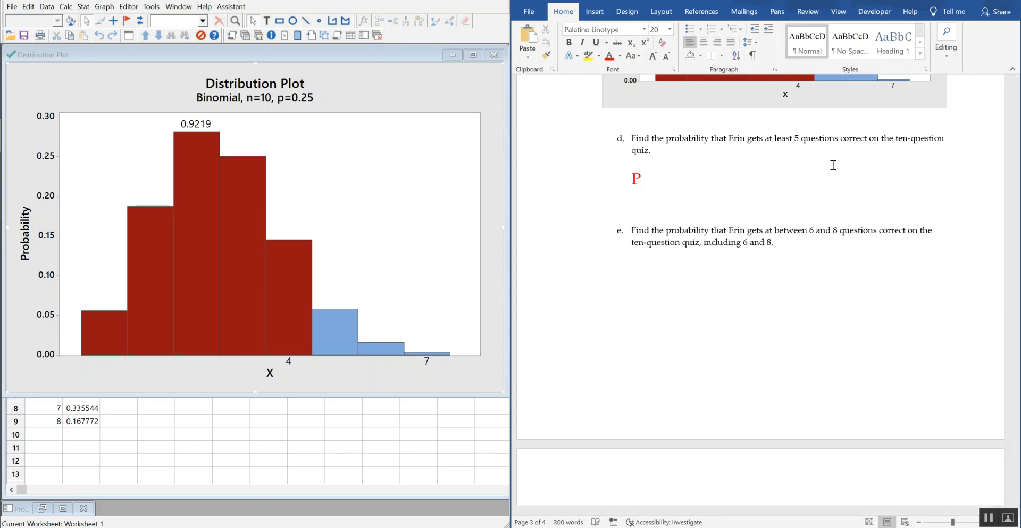
text((X5))
key(Left)
text(5)
key(Left)
key(Left)
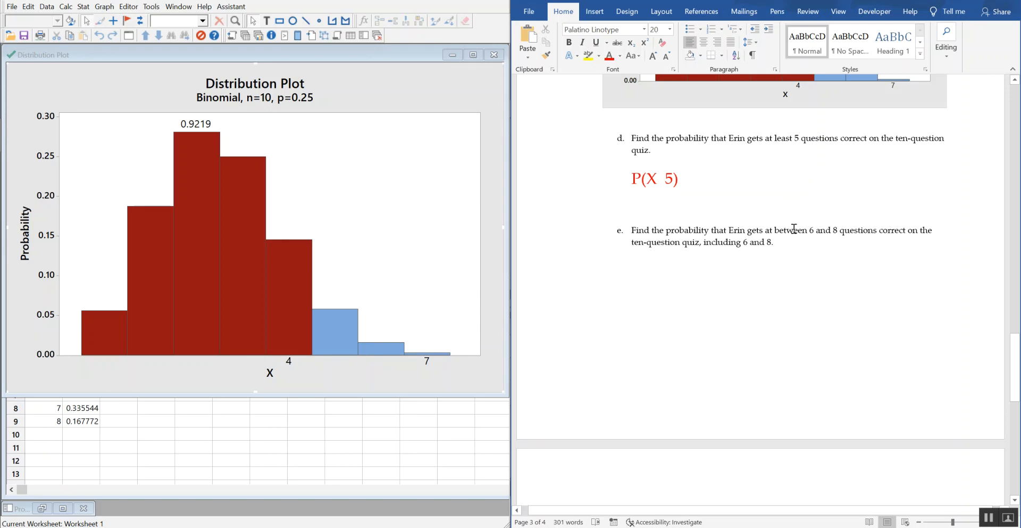
click(597, 14)
click(974, 61)
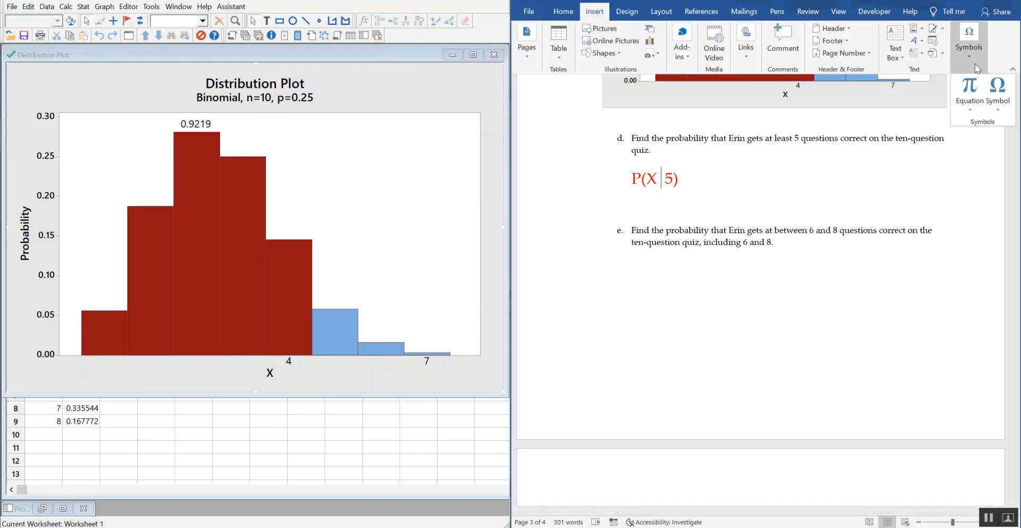
click(996, 109)
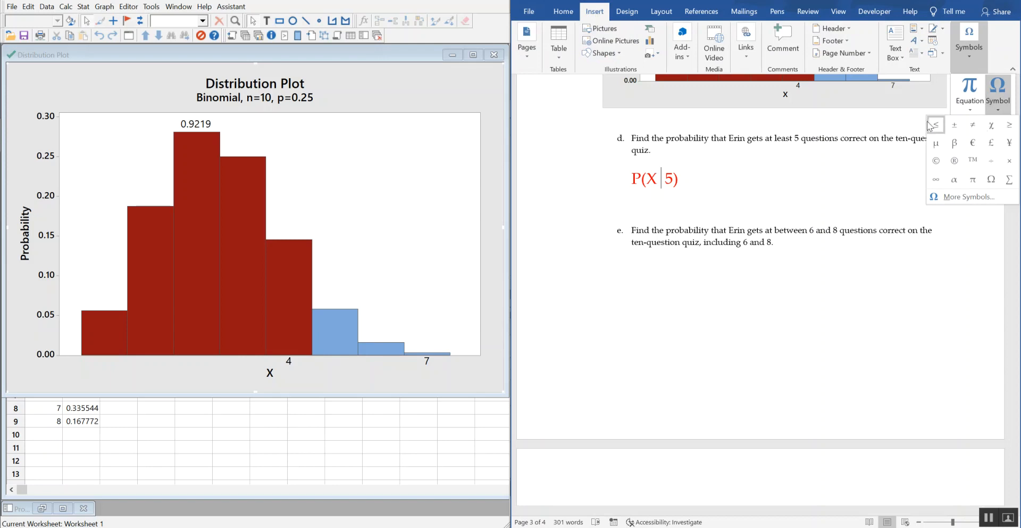
click(934, 124)
click(697, 182)
click(668, 179)
key(BackSpace)
Insert the ≥ symbol between X and 5 in part d's expression and add an equals sign after the closing parenthesis.
click(974, 60)
click(993, 109)
click(1006, 130)
click(710, 175)
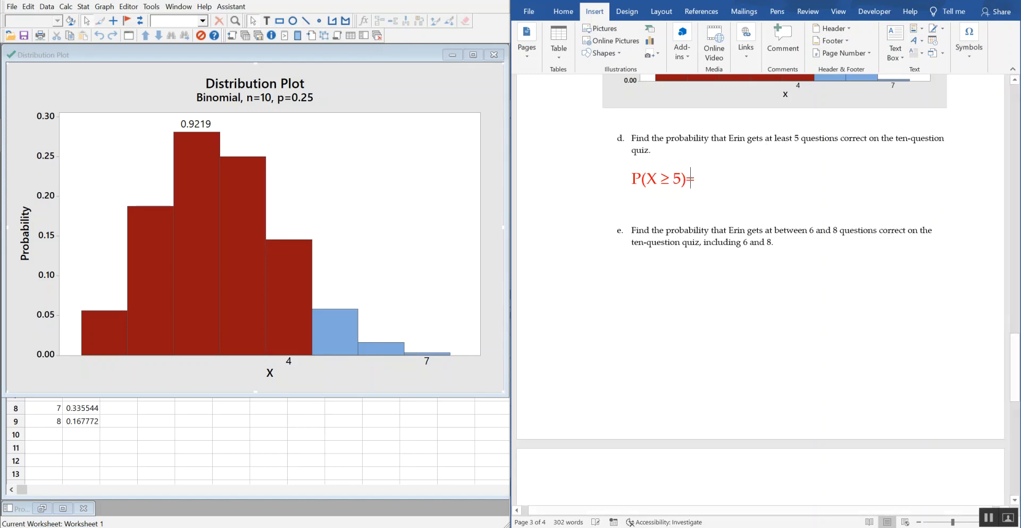
text(=)
scroll(795, 252, up, 2)
scroll(795, 252, up, 1)
scroll(794, 253, down, 2)
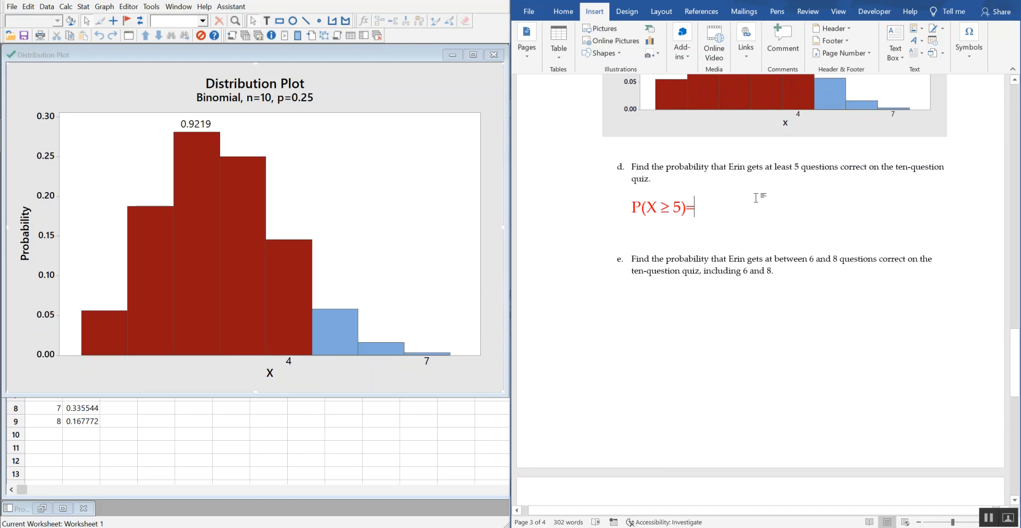
text(1)
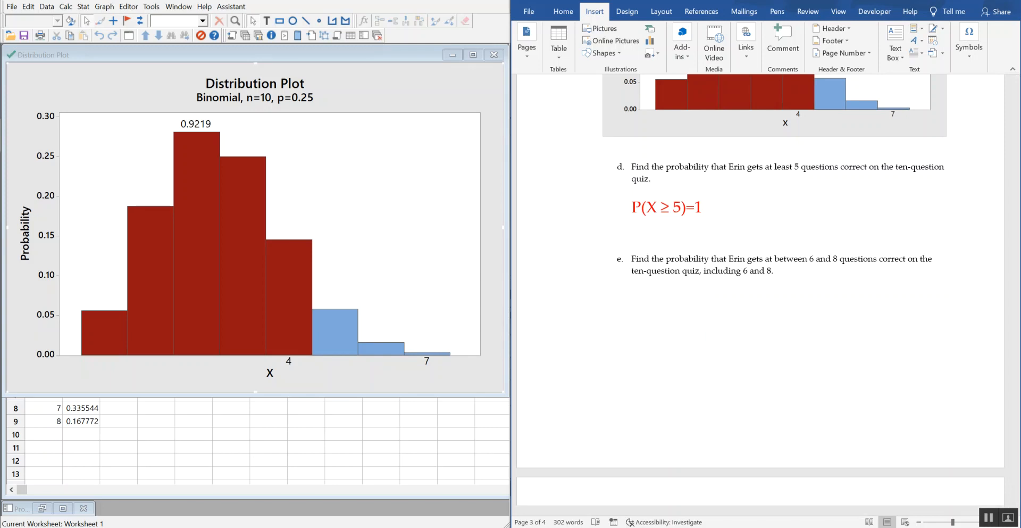
text(-)
key(BackSpace)
key(BackSpace)
scroll(798, 186, up, 10)
scroll(818, 196, up, 8)
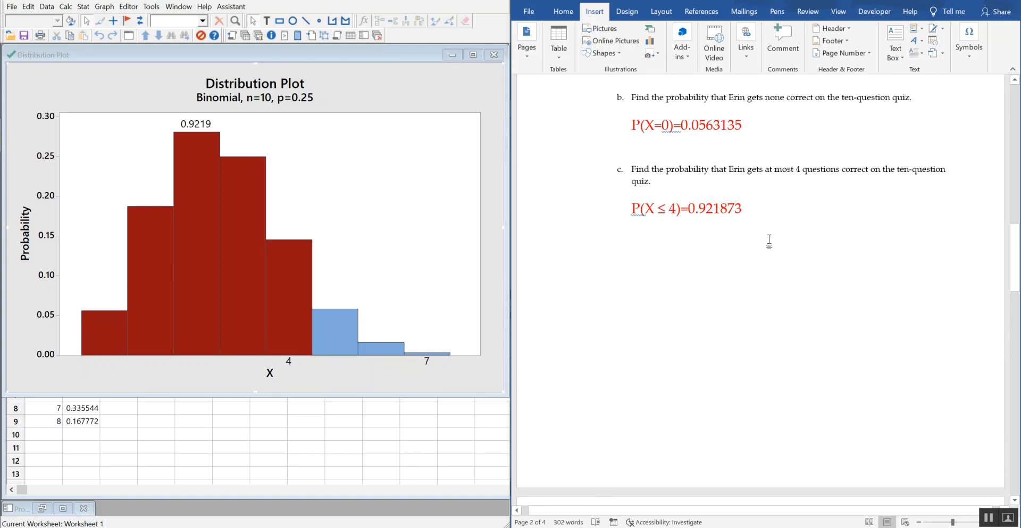
scroll(769, 241, down, 10)
click(707, 237)
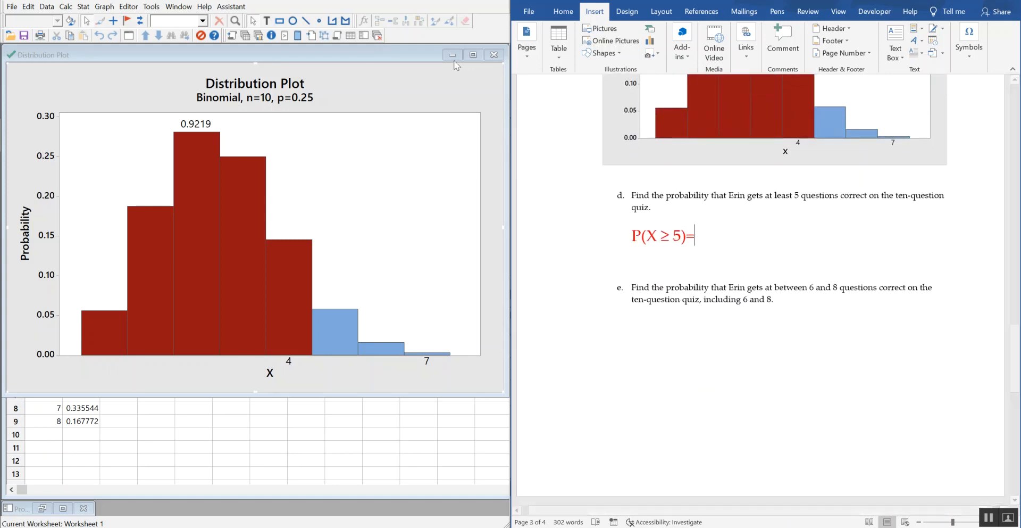
In Minitab, create another binomial probability distribution plot with the right tail shaded from X value 5.
click(116, 68)
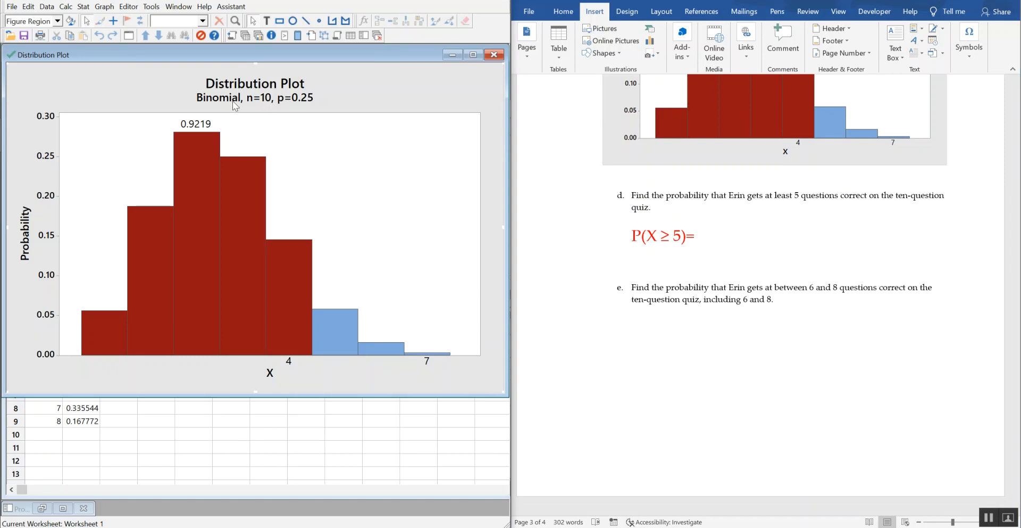
click(130, 34)
drag(230, 160, 205, 78)
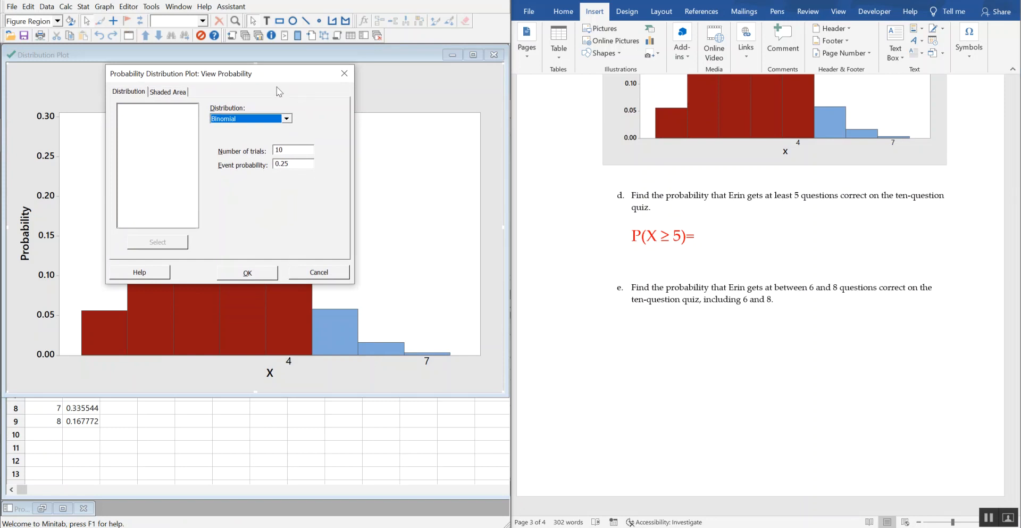
click(167, 93)
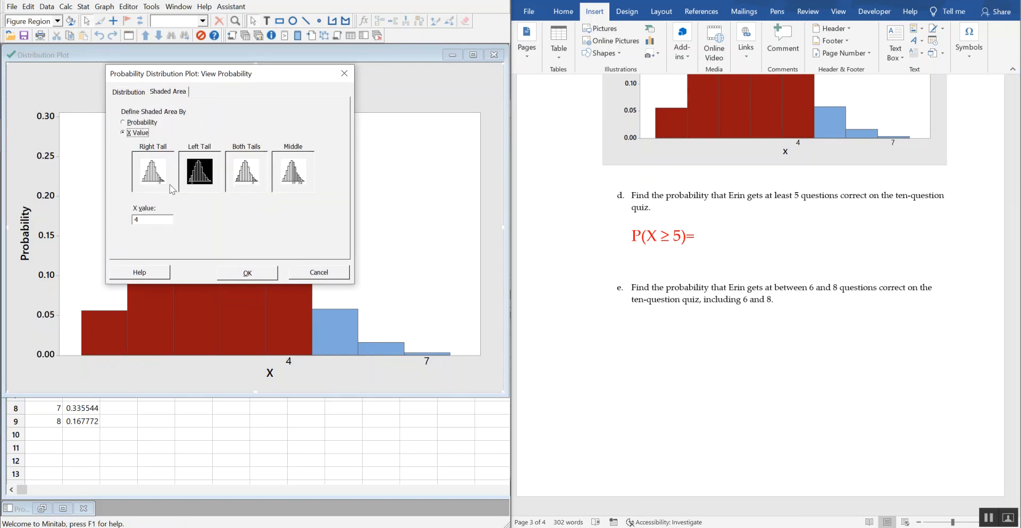
click(164, 220)
text(5)
click(162, 182)
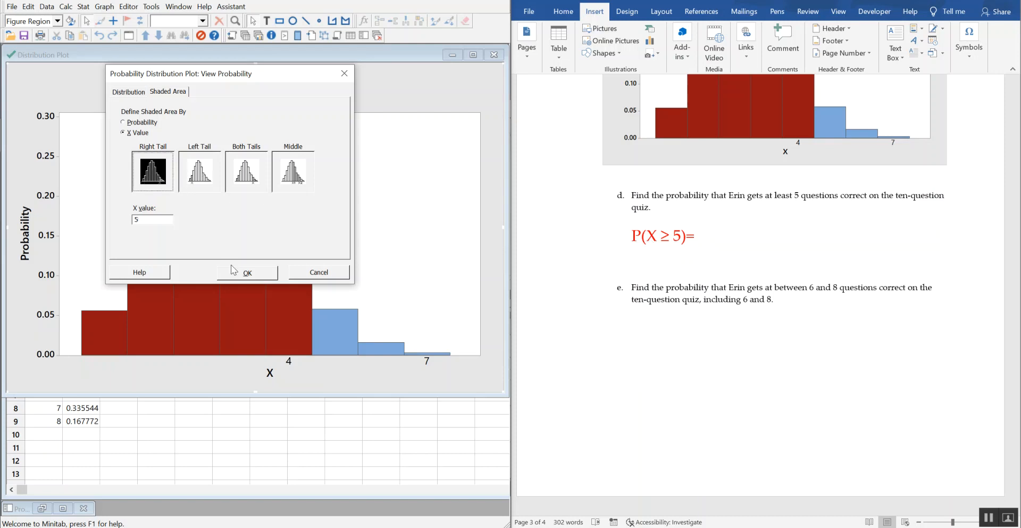
click(260, 278)
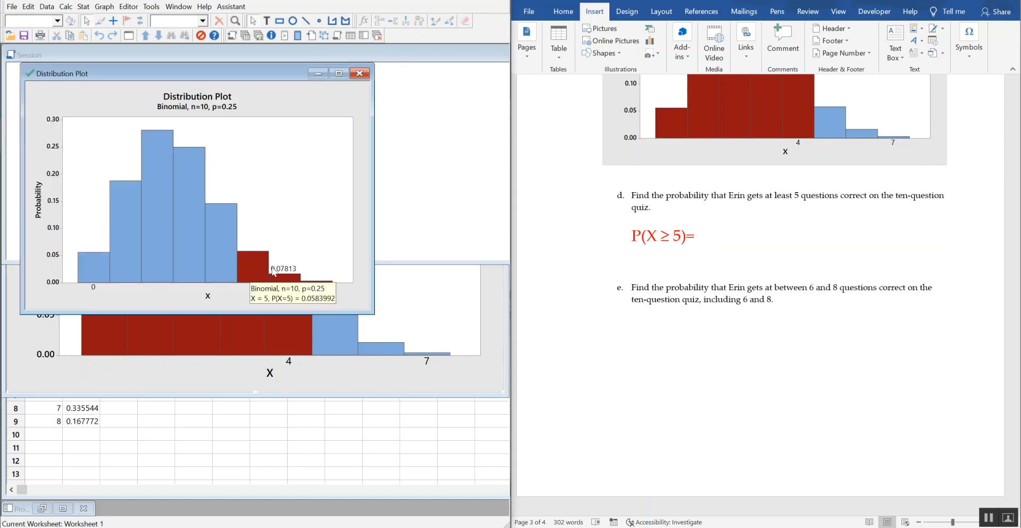
In the Word document, complete part d's answer with 0.07813.
click(709, 236)
text(0.07)
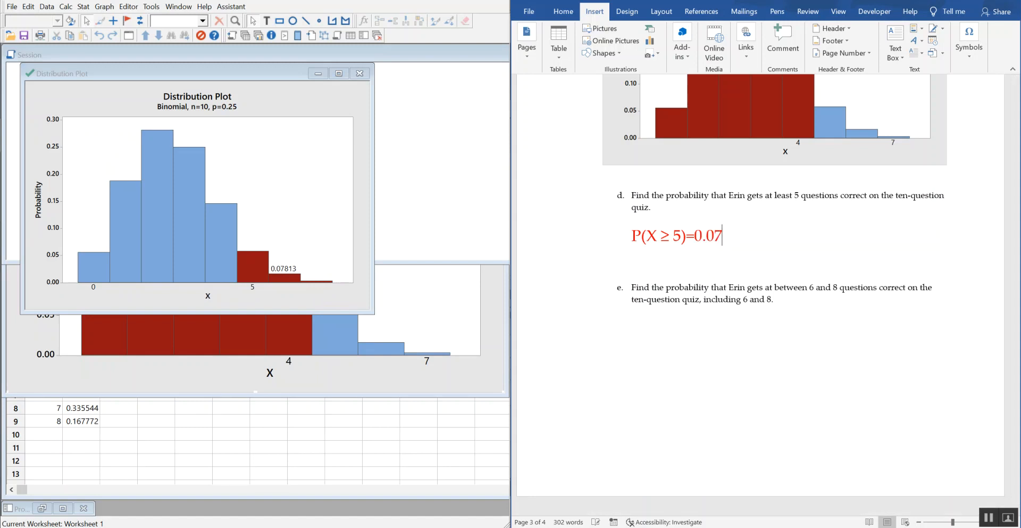
text(813)
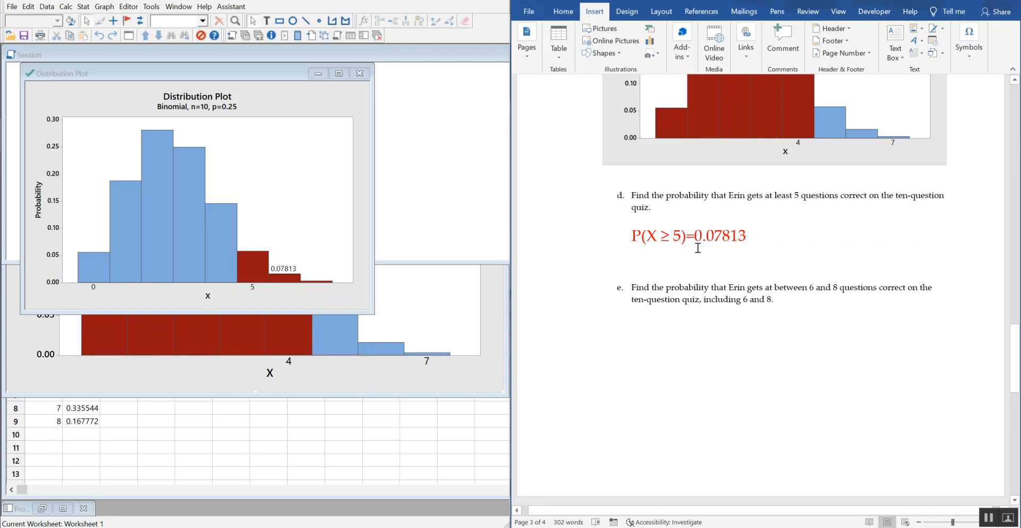
Below part e, write P(6 X 8)= in red 18-point text, leaving gaps for the inequality symbols.
click(633, 320)
click(563, 11)
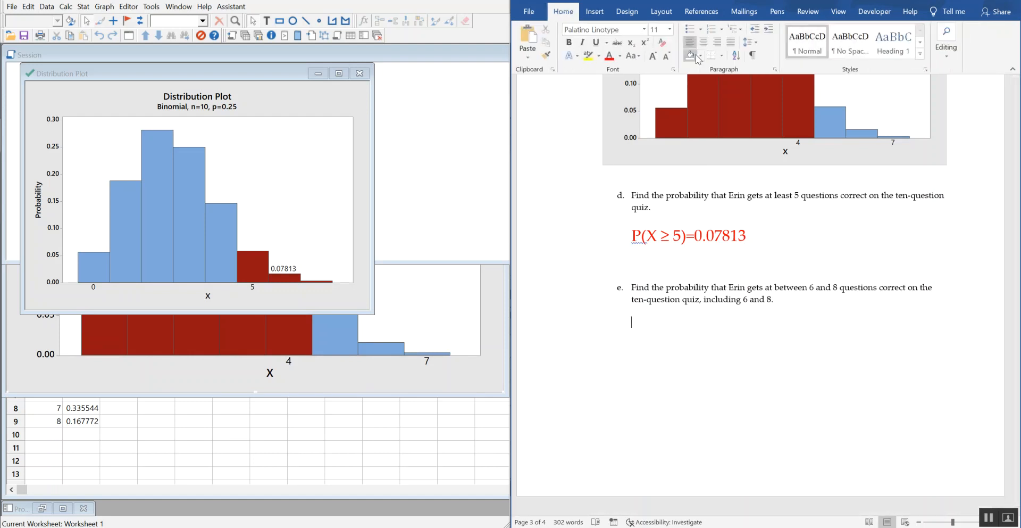
click(654, 56)
click(655, 56)
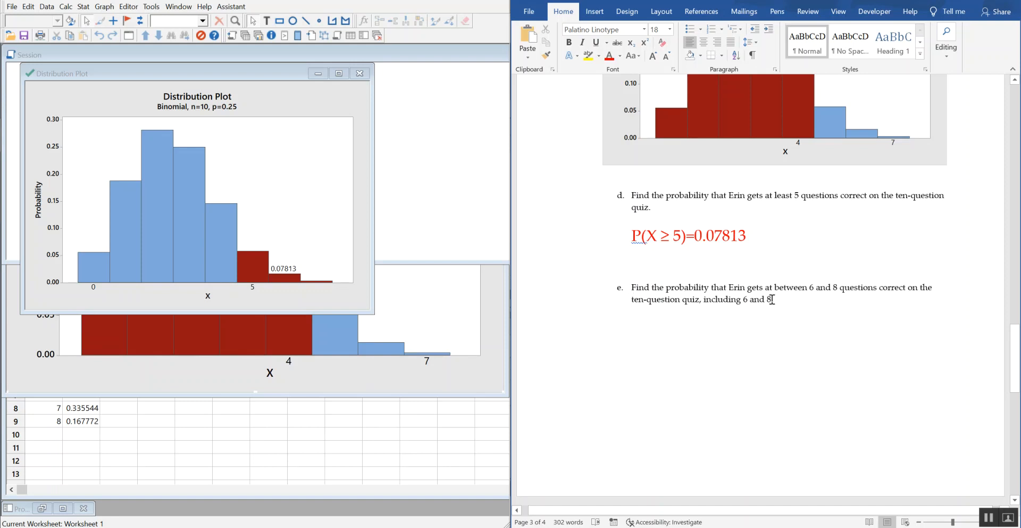
drag(706, 300, 776, 300)
click(645, 331)
text(P)
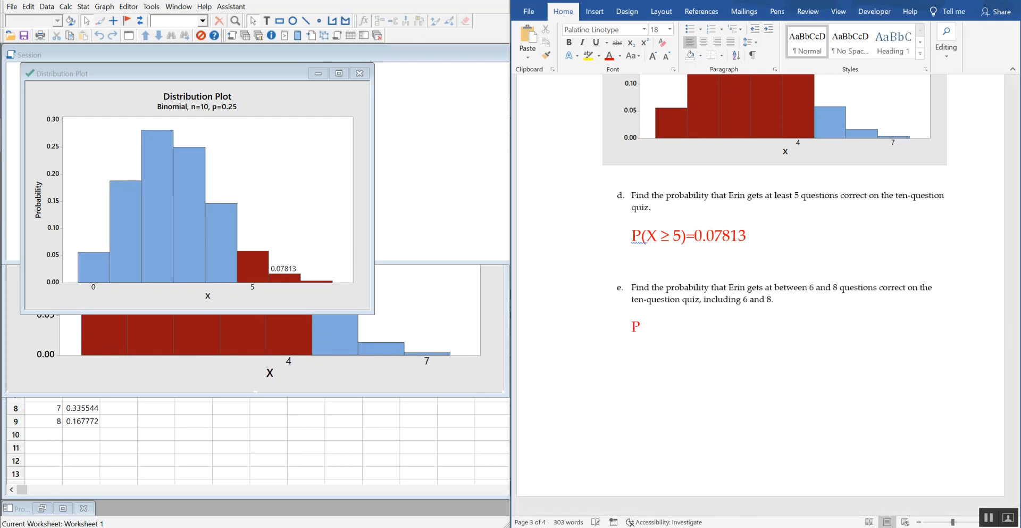
text((6 X  8)
key(BackSpace)
text(8)=)
Copy the ≤ symbol from part c's answer and paste it on both sides of X in part e's expression.
key(Left)
key(Left)
key(Left)
key(Left)
key(Left)
scroll(774, 312, up, 10)
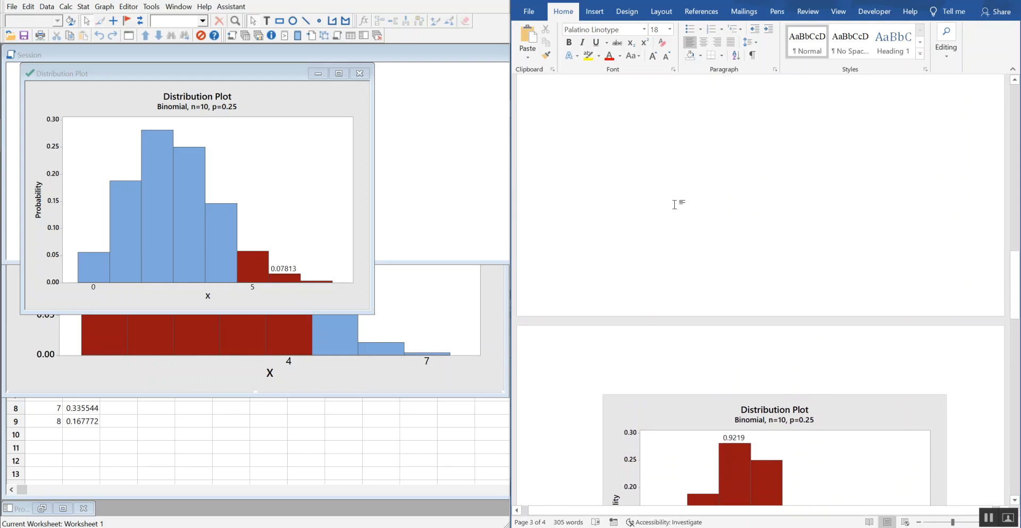
drag(659, 181, 662, 182)
key(ctrl+c)
scroll(671, 256, down, 10)
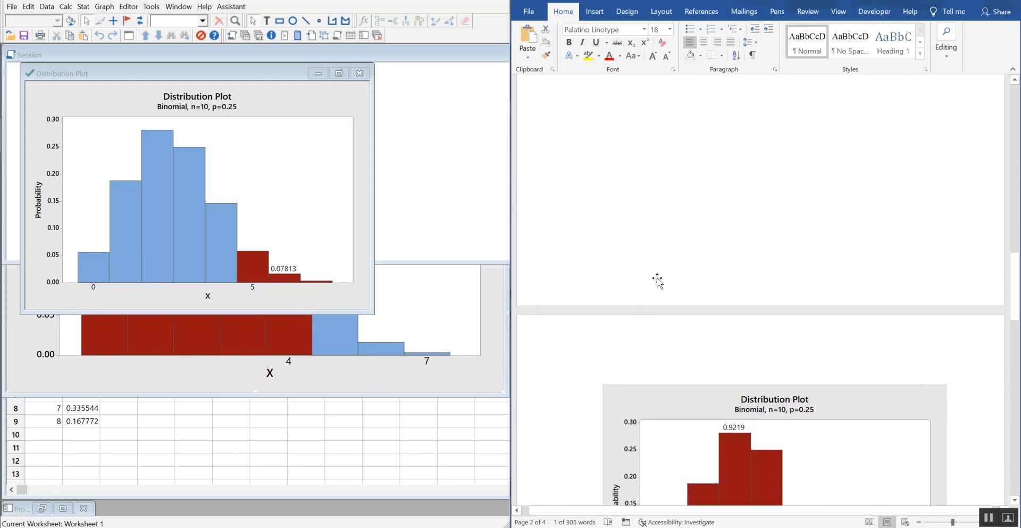
scroll(660, 294, down, 5)
click(657, 241)
key(ctrl+v)
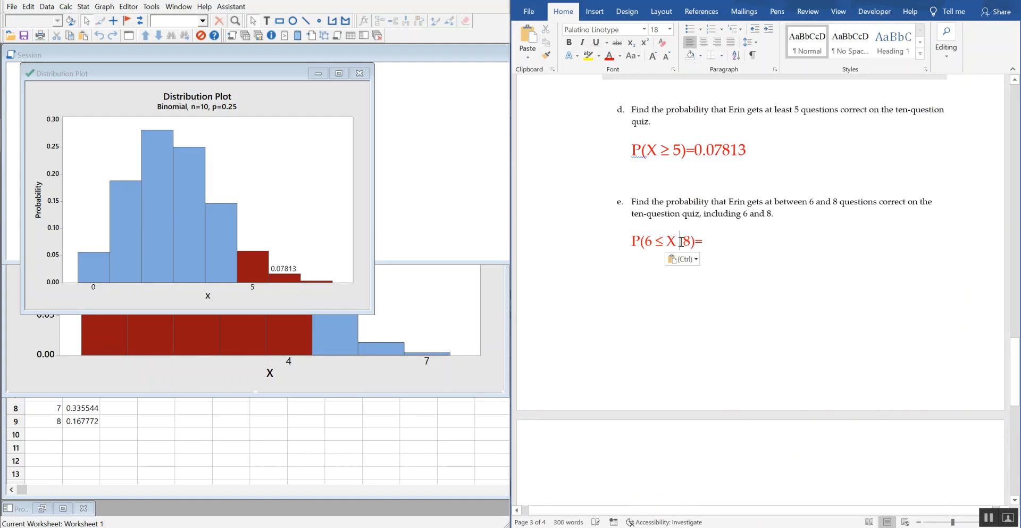
key(ctrl+v)
click(730, 245)
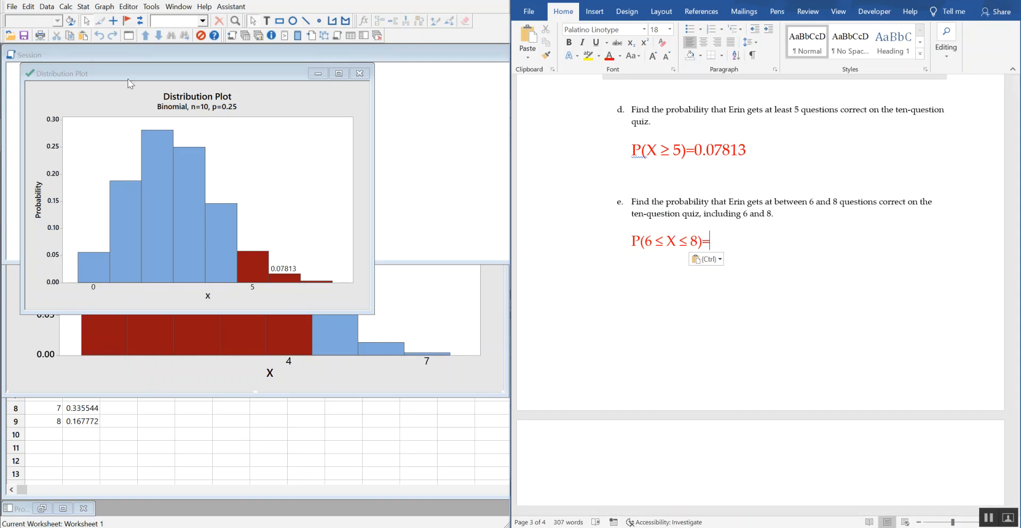
In Minitab, create a binomial View Probability distribution plot with the middle area shaded from X value 6 to X value 8.
click(103, 7)
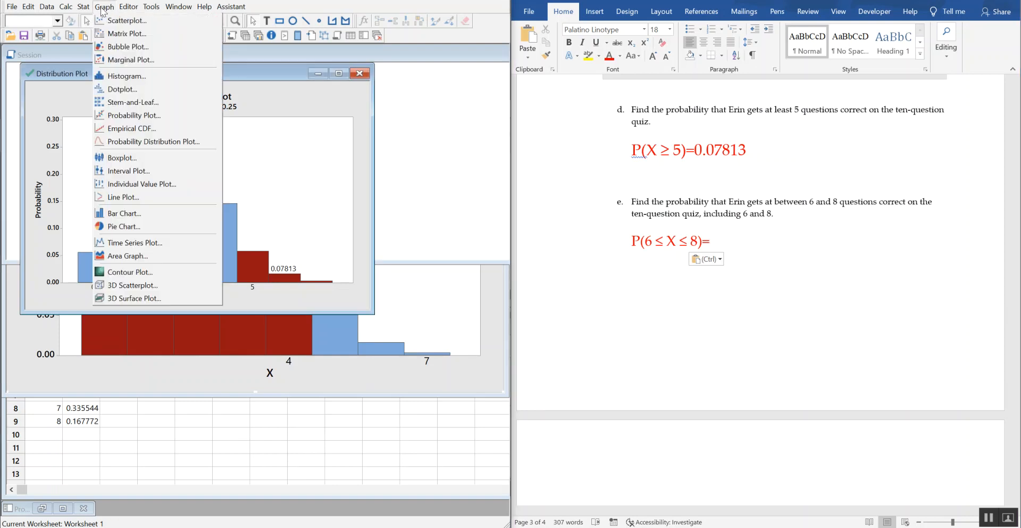
click(154, 142)
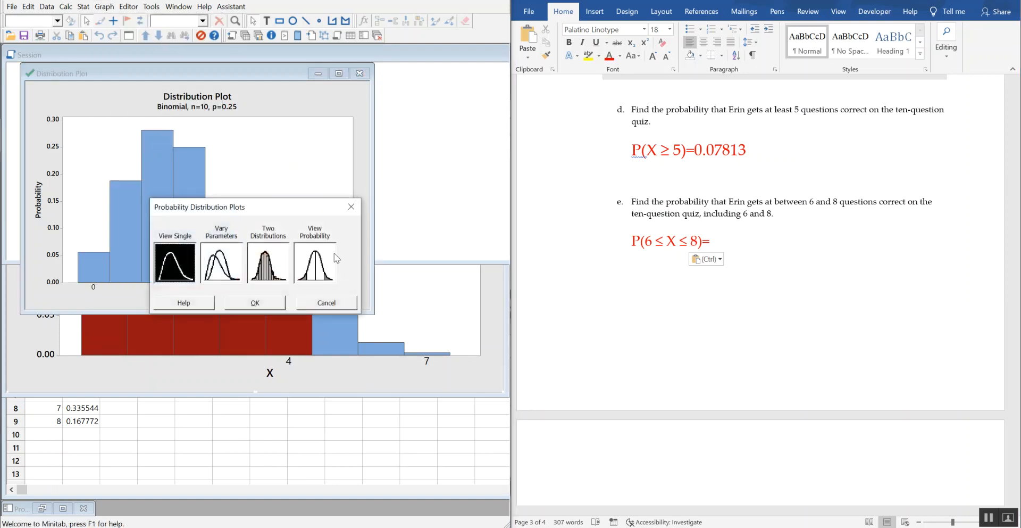
click(322, 258)
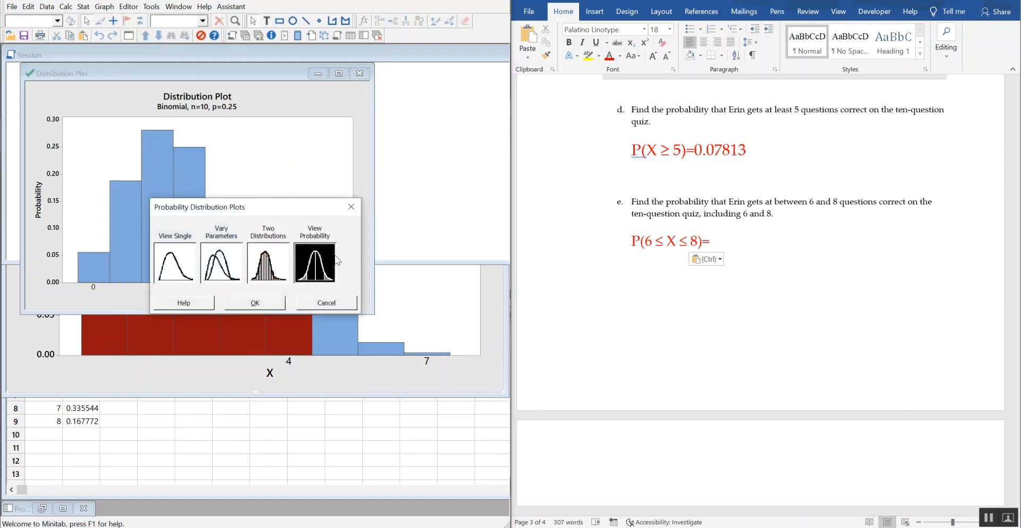
click(270, 302)
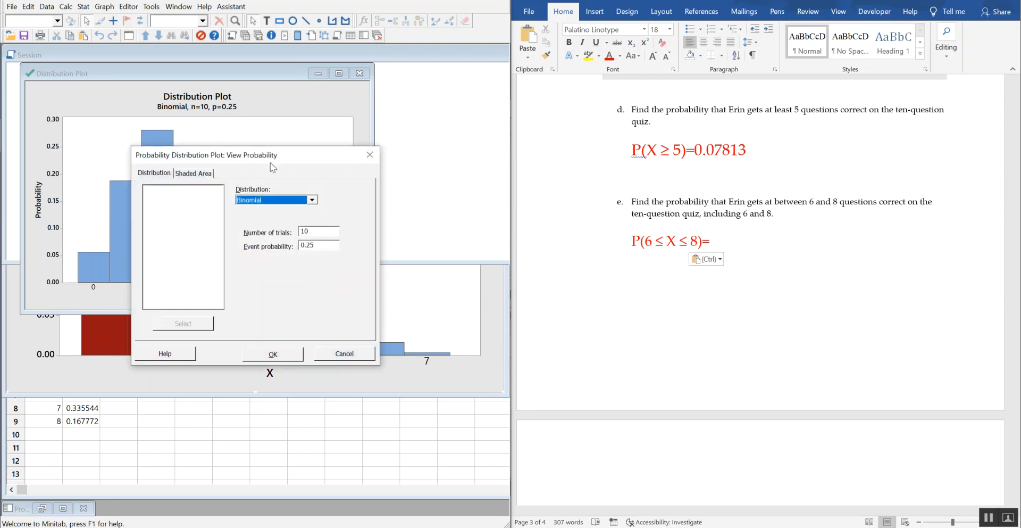
drag(228, 158, 205, 89)
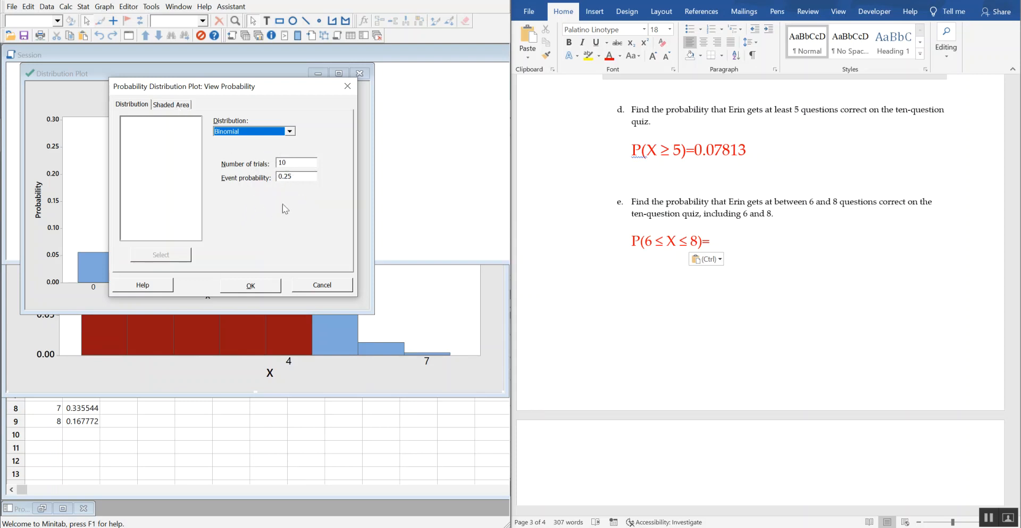
click(180, 107)
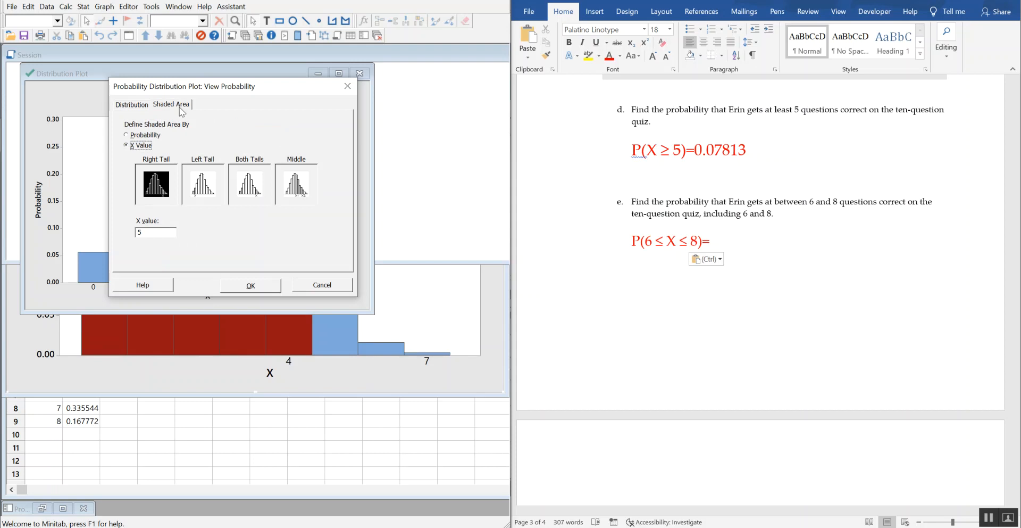
click(311, 199)
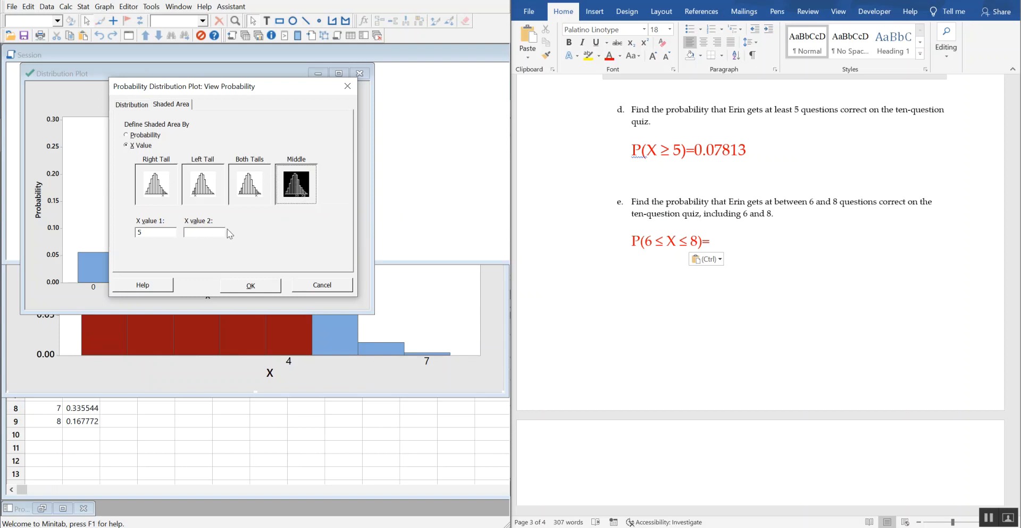
click(150, 234)
text(6)
click(195, 233)
text(8)
click(247, 288)
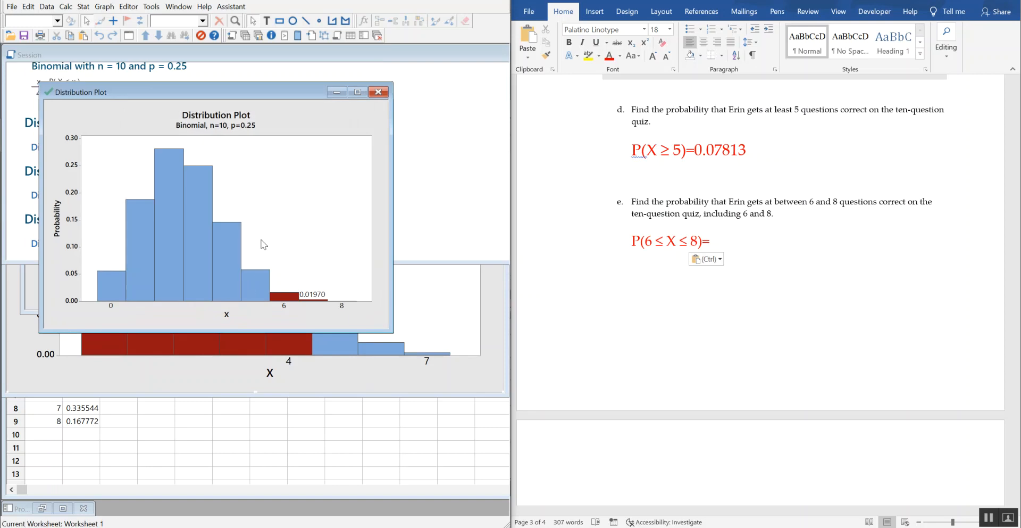
In the Word document, complete part e's answer with 0.01970.
click(730, 241)
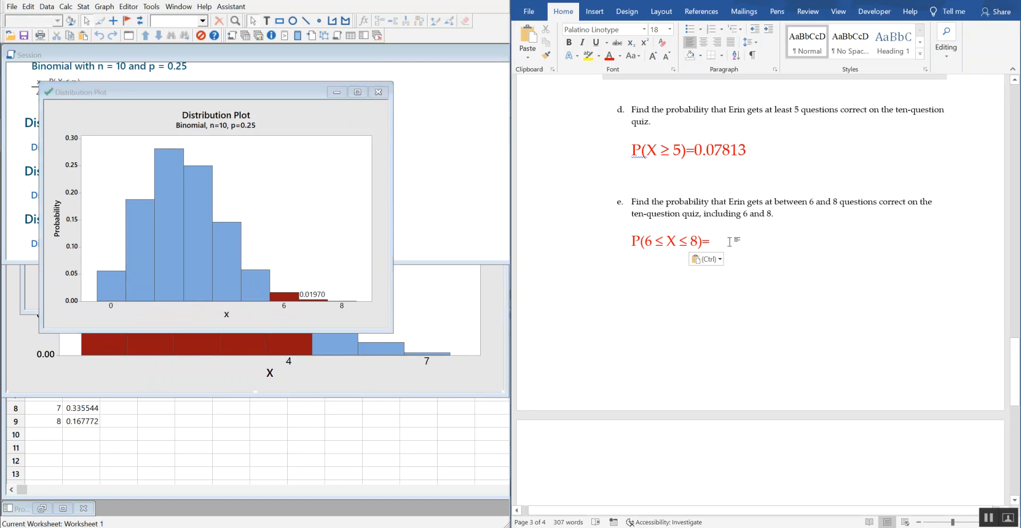
text(0)
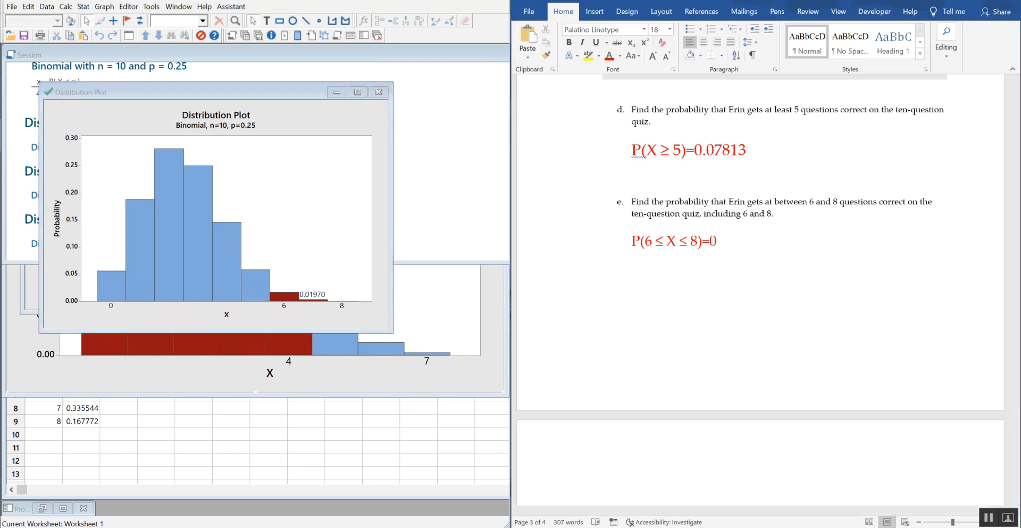
text(.01970)
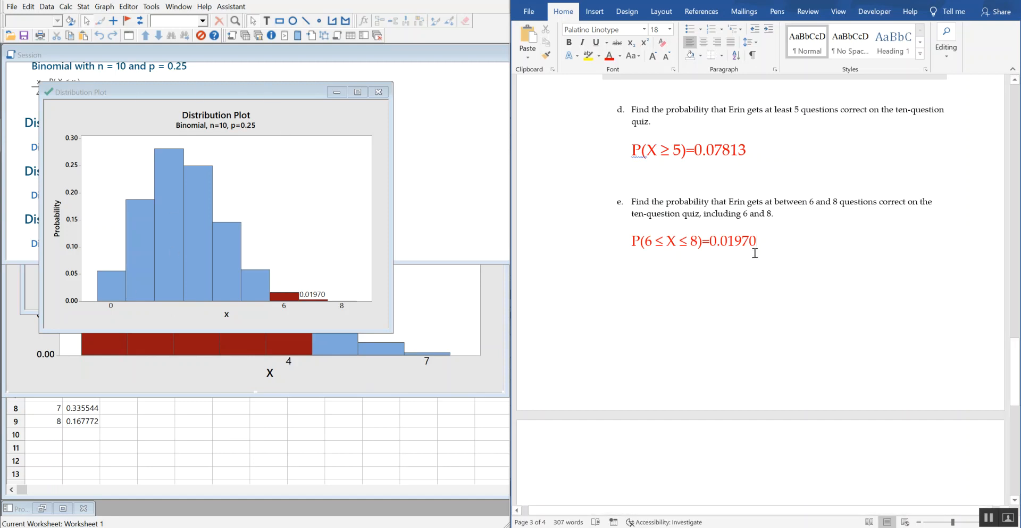
scroll(794, 252, up, 3)
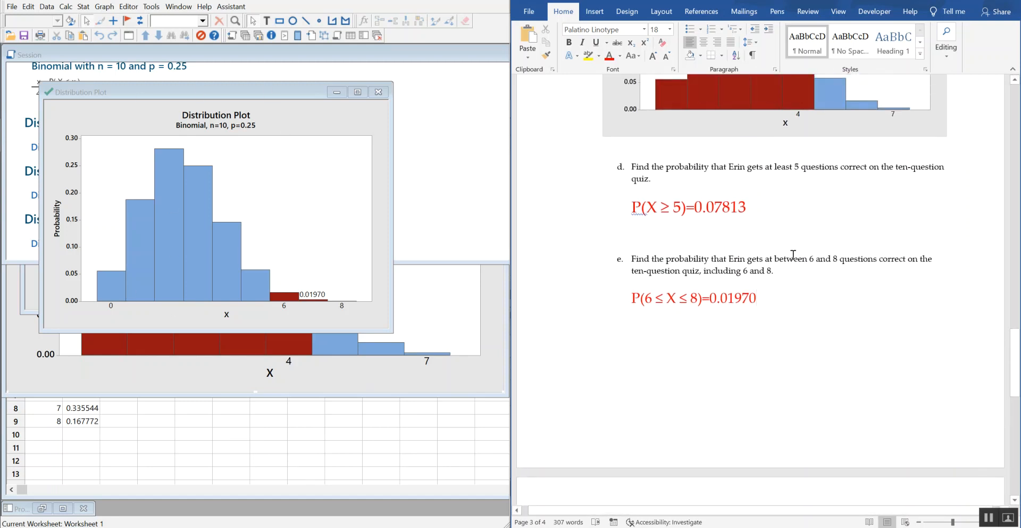
scroll(792, 255, up, 15)
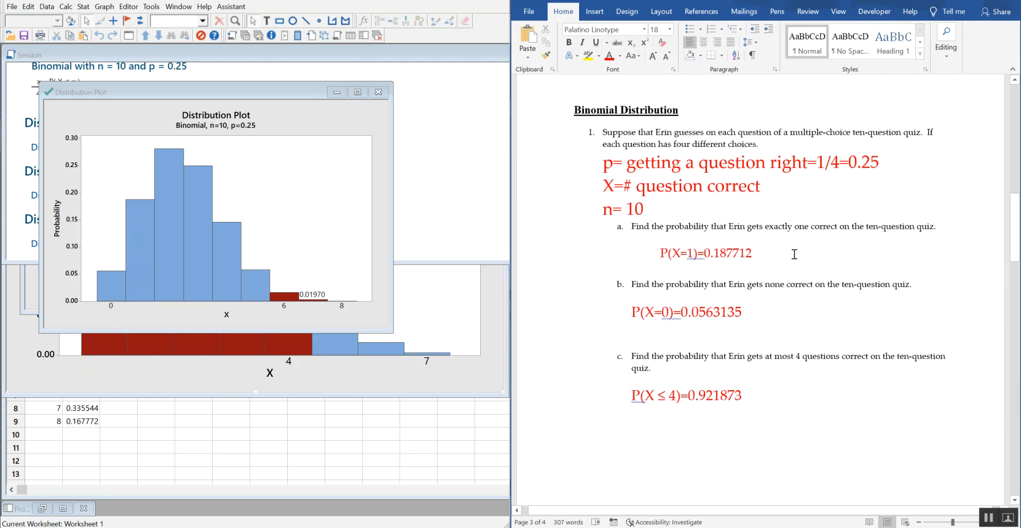
scroll(794, 254, down, 1)
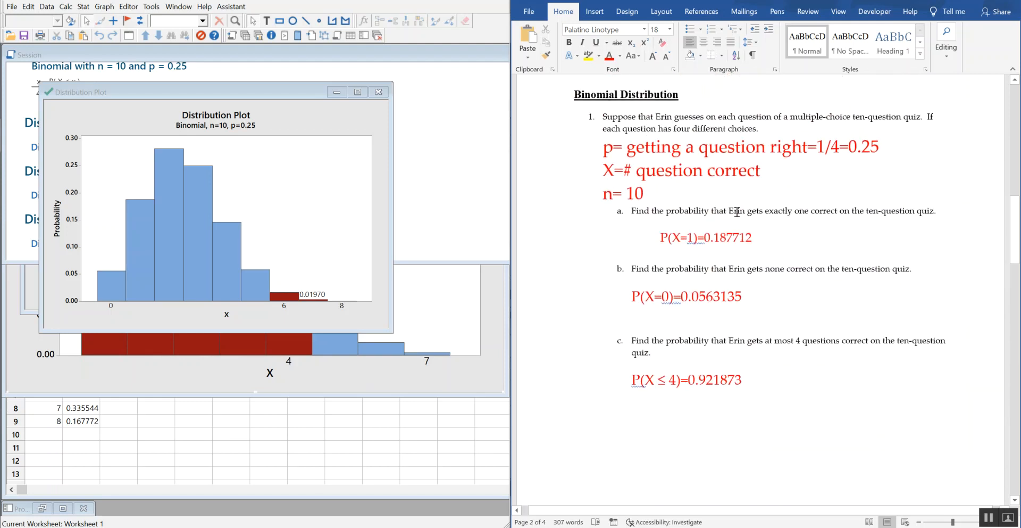